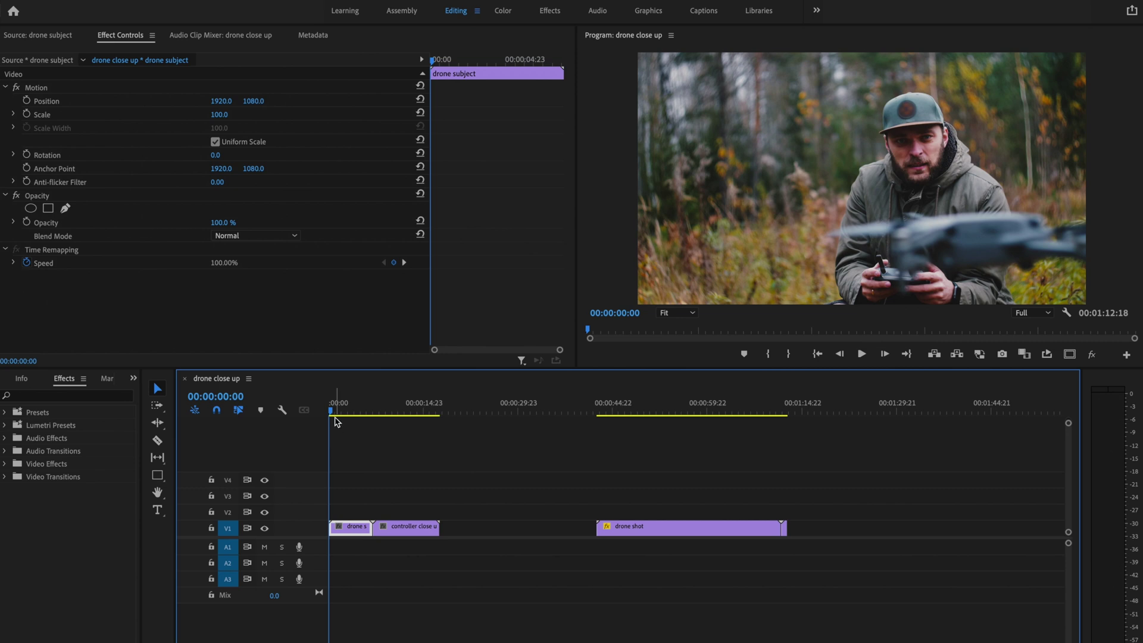
# Stack the drone subject clip on V2 above the controller close up clip on V1, both starting at the sequence start
pyautogui.moveTo(335, 406)
pyautogui.mouseDown()
pyautogui.moveTo(412, 406)
pyautogui.moveTo(321, 411)
pyautogui.mouseUp()
pyautogui.moveTo(352, 529); pyautogui.dragTo(366, 480)
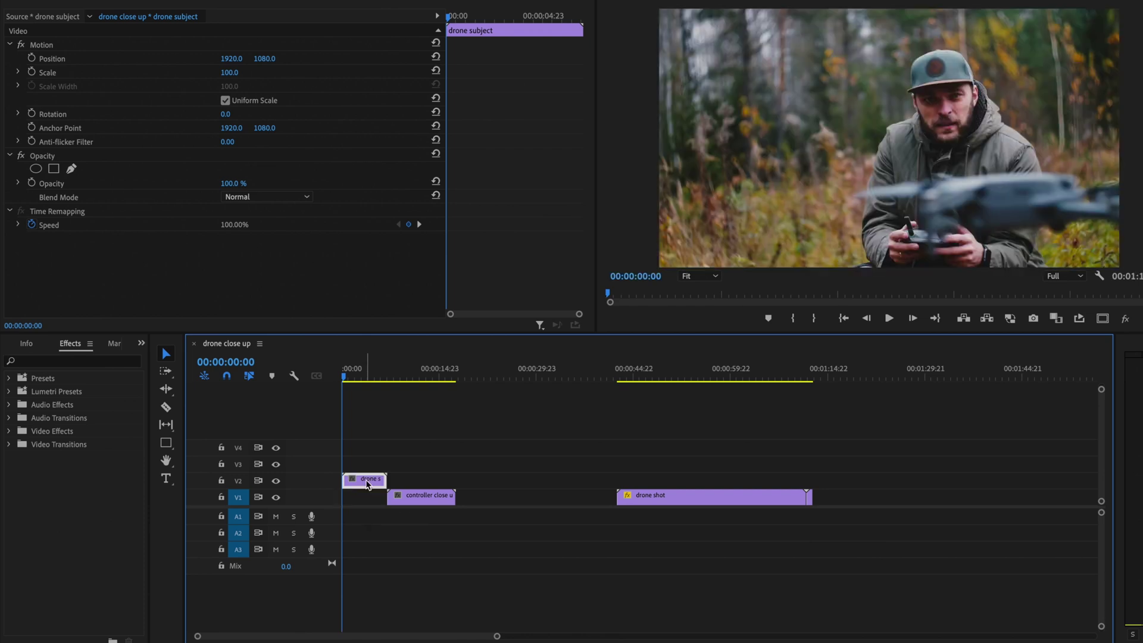
pyautogui.moveTo(434, 503); pyautogui.dragTo(374, 500)
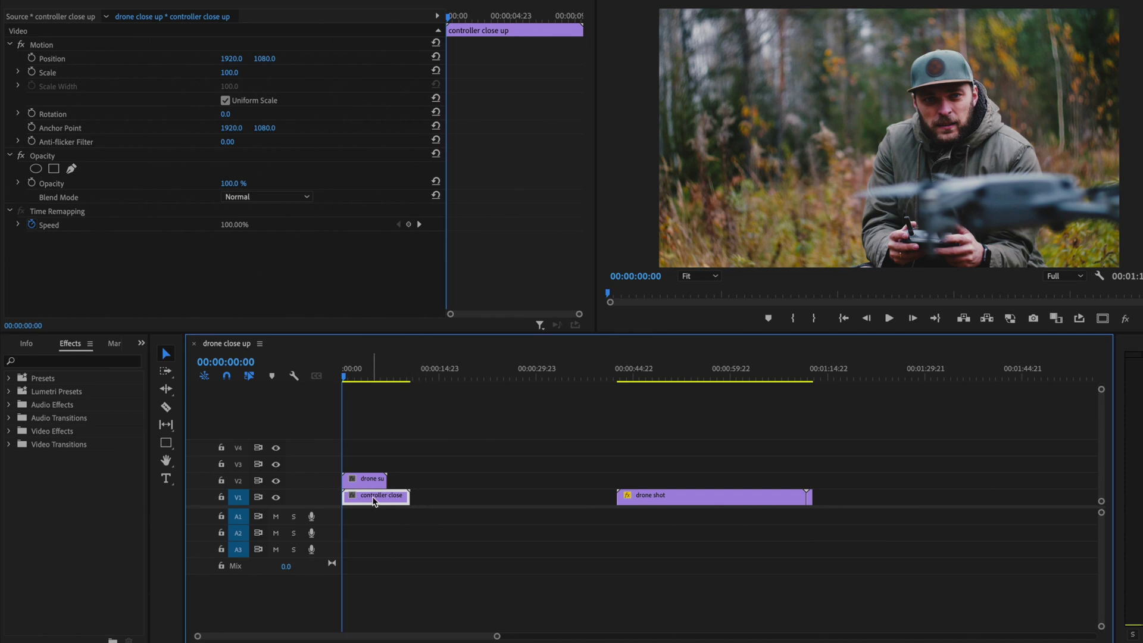
# Find the Crop effect by searching for "crop" and apply it to the drone subject clip on V2
pyautogui.click(141, 343)
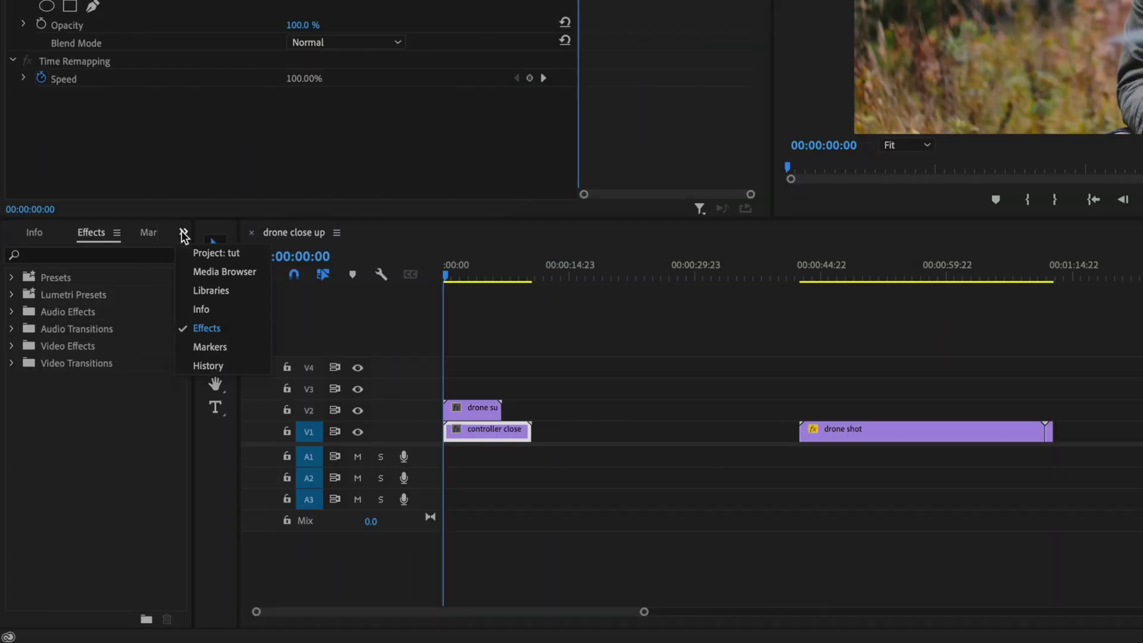
pyautogui.click(225, 327)
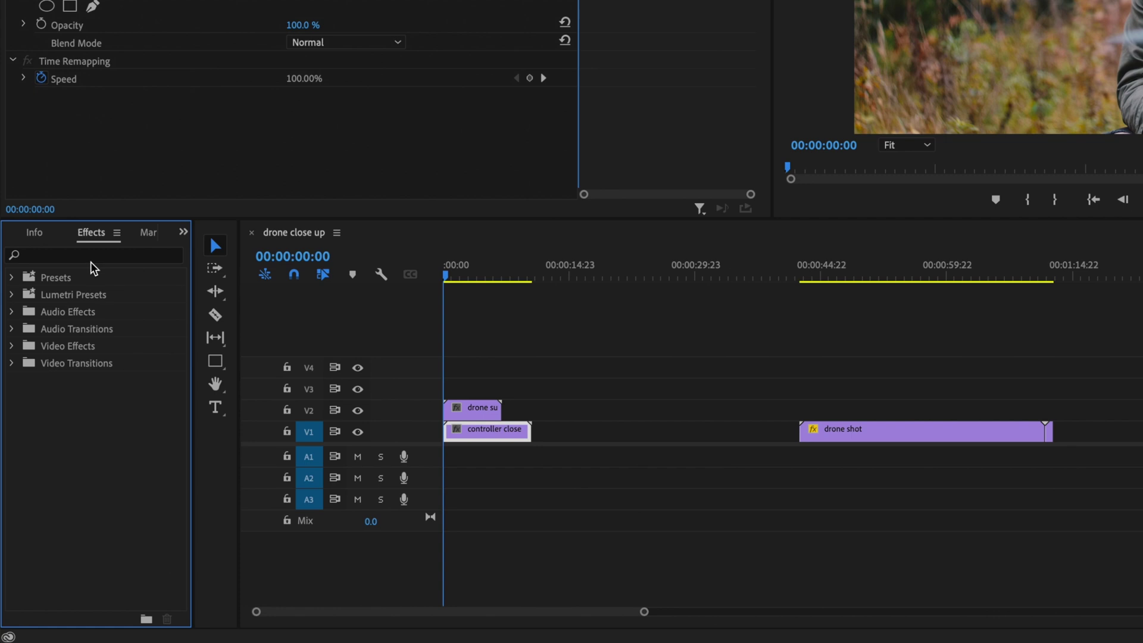
pyautogui.click(90, 256)
pyautogui.write('crop')
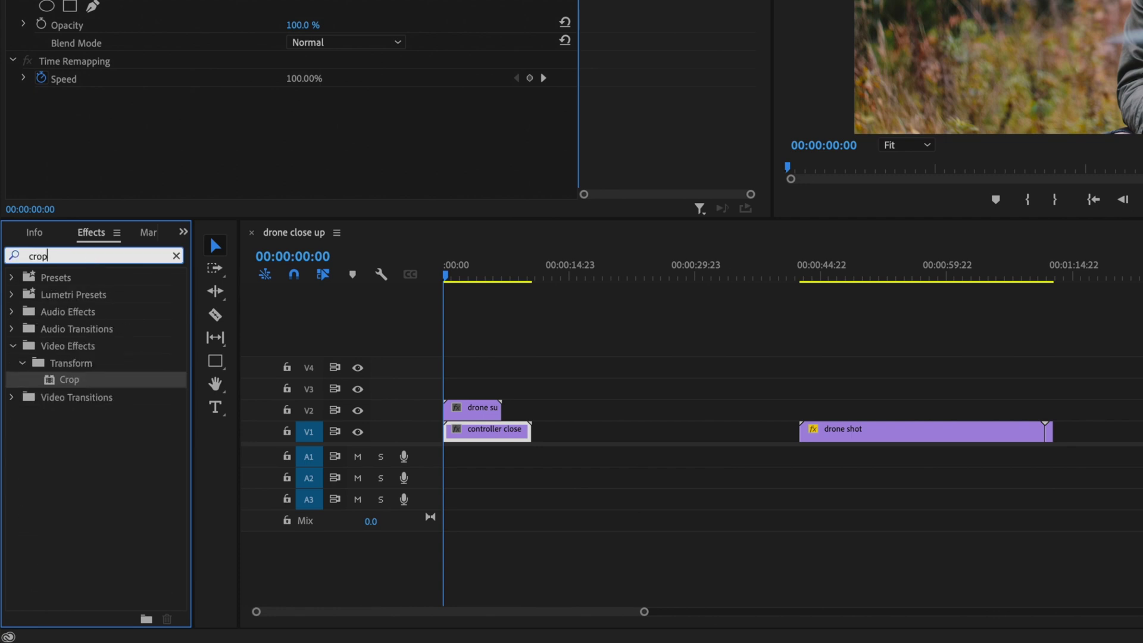
pyautogui.moveTo(69, 381); pyautogui.dragTo(484, 410)
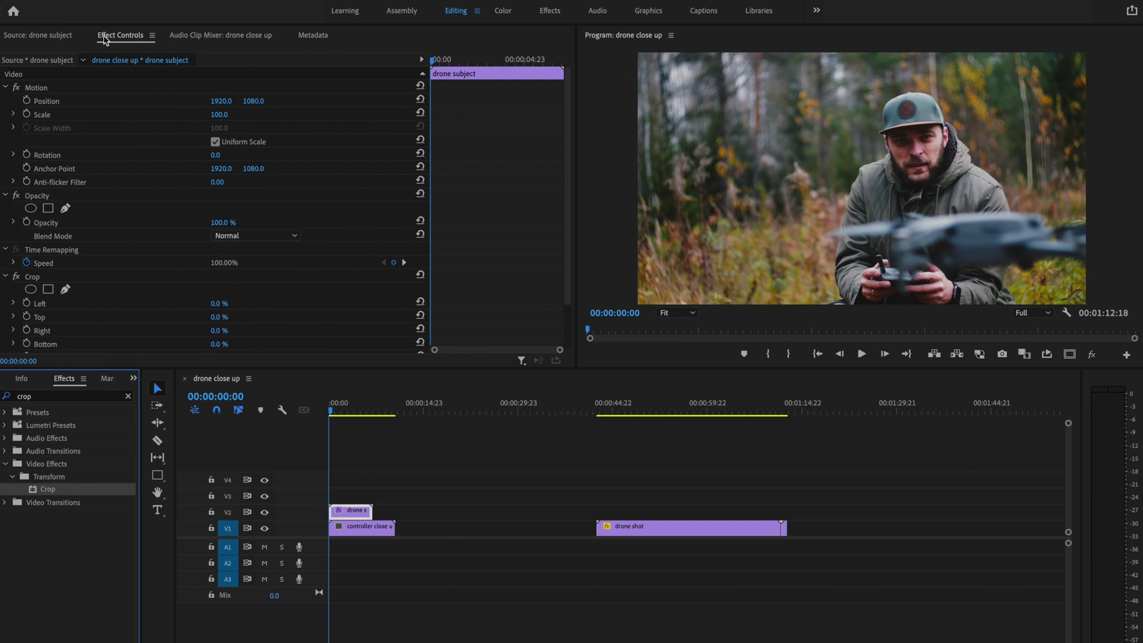
# Crop the drone subject clip by 40% on its left side and 10% on its right side
pyautogui.scroll(-2, 565, 166)
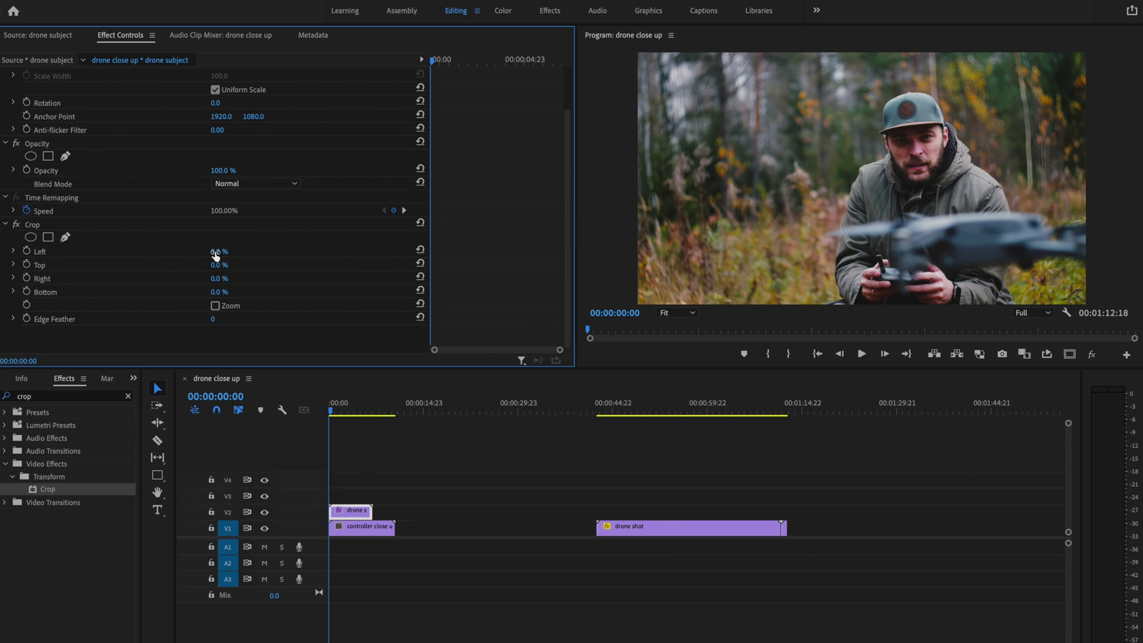
pyautogui.moveTo(215, 251); pyautogui.dragTo(418, 261)
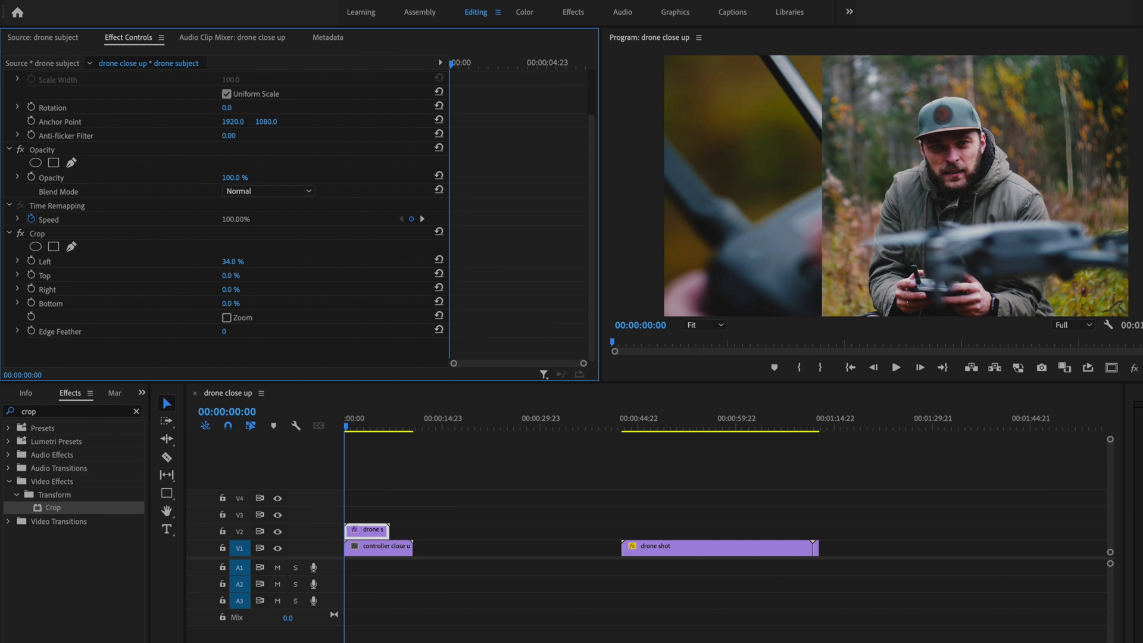
pyautogui.moveTo(286, 261); pyautogui.dragTo(289, 261)
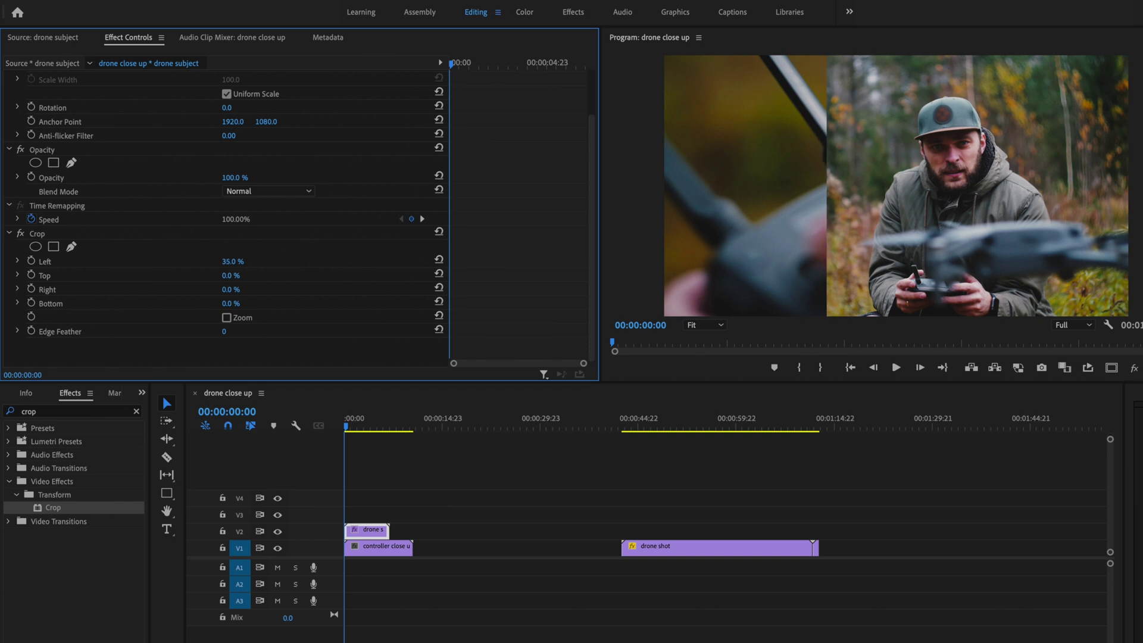
pyautogui.click(232, 303)
pyautogui.click(230, 276)
pyautogui.click(232, 289)
pyautogui.write('15')
pyautogui.press('Return')
pyautogui.click(253, 289)
pyautogui.press('Return')
pyautogui.click(240, 260)
pyautogui.write('40')
pyautogui.press('Return')
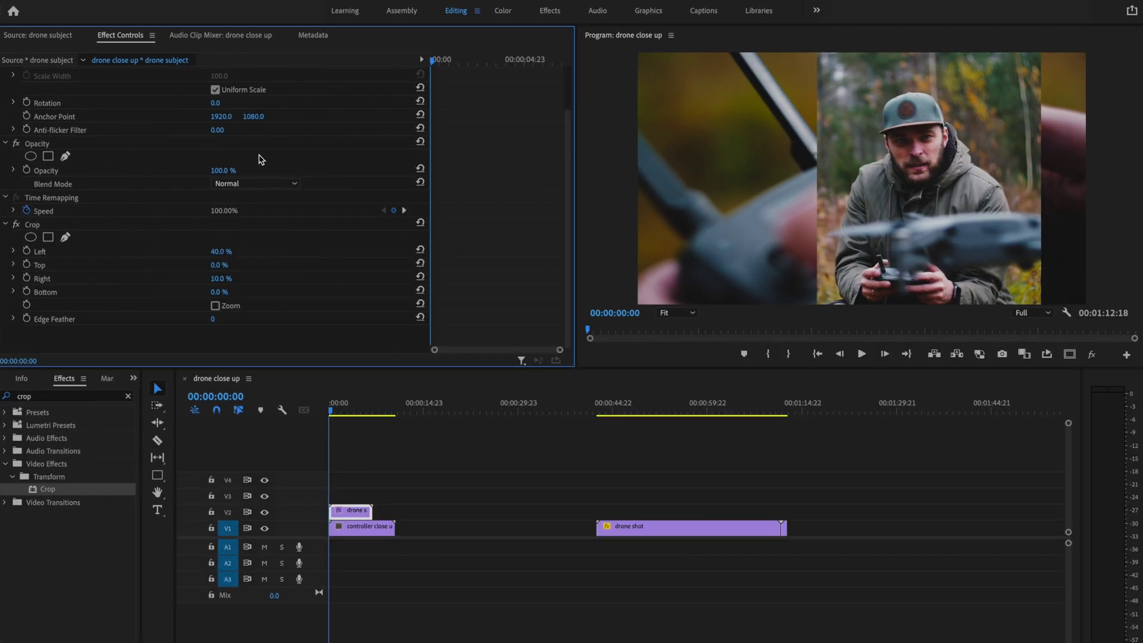
# Set the horizontal position of the drone subject clip to 2310 and of the controller close up clip to 720
pyautogui.scroll(2, 317, 146)
pyautogui.moveTo(220, 101); pyautogui.dragTo(453, 101)
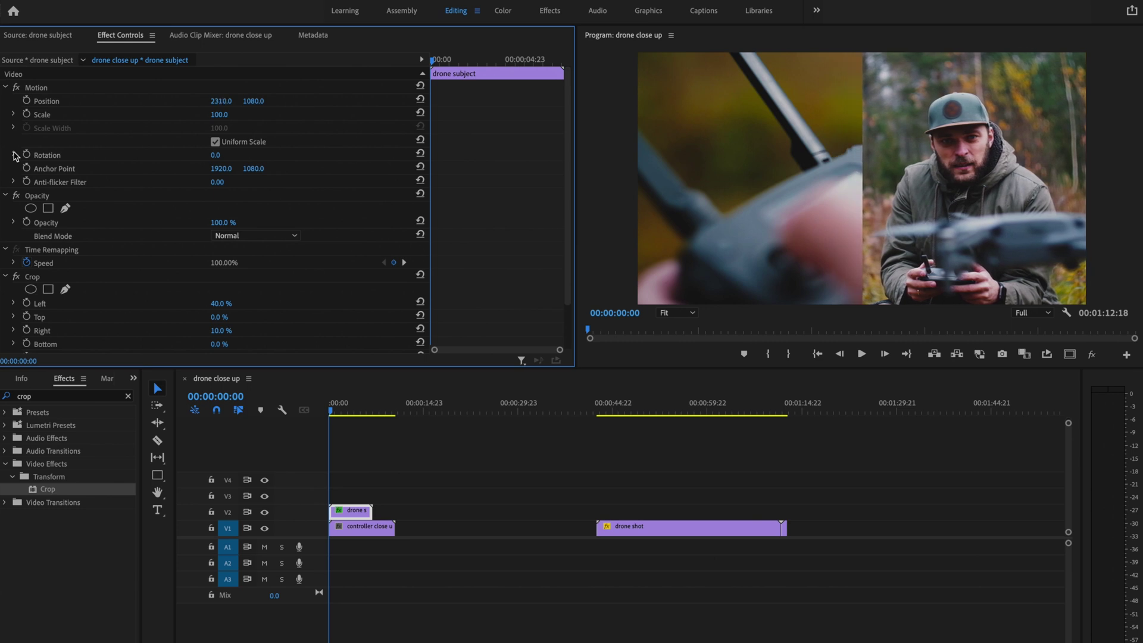
pyautogui.click(359, 529)
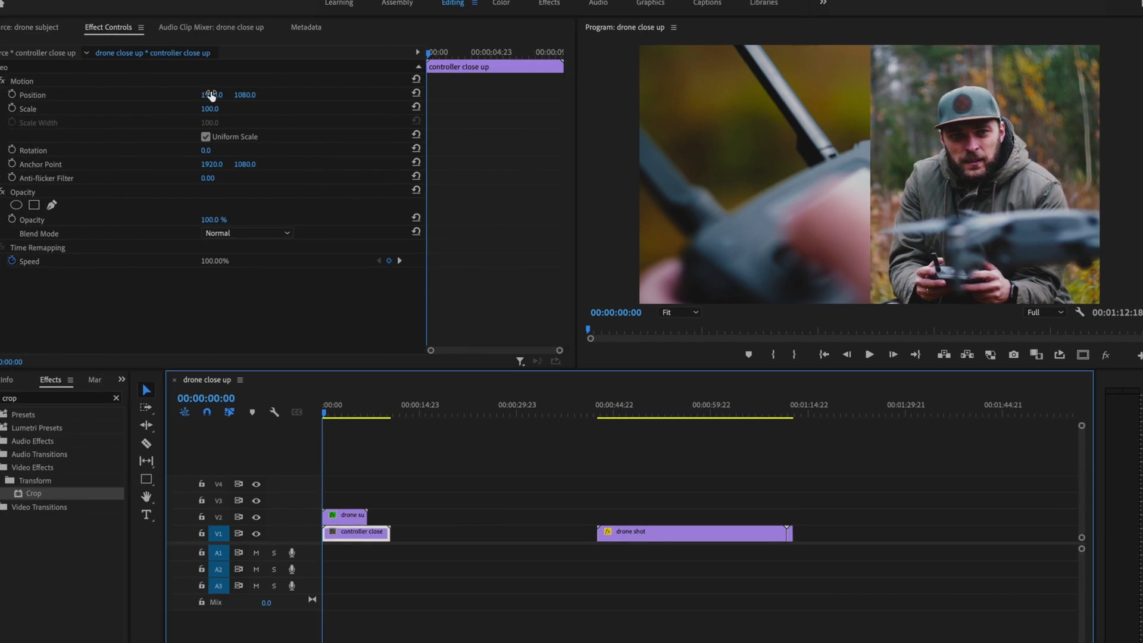
pyautogui.moveTo(212, 95); pyautogui.dragTo(90, 95)
pyautogui.moveTo(1, 95); pyautogui.dragTo(0, 96)
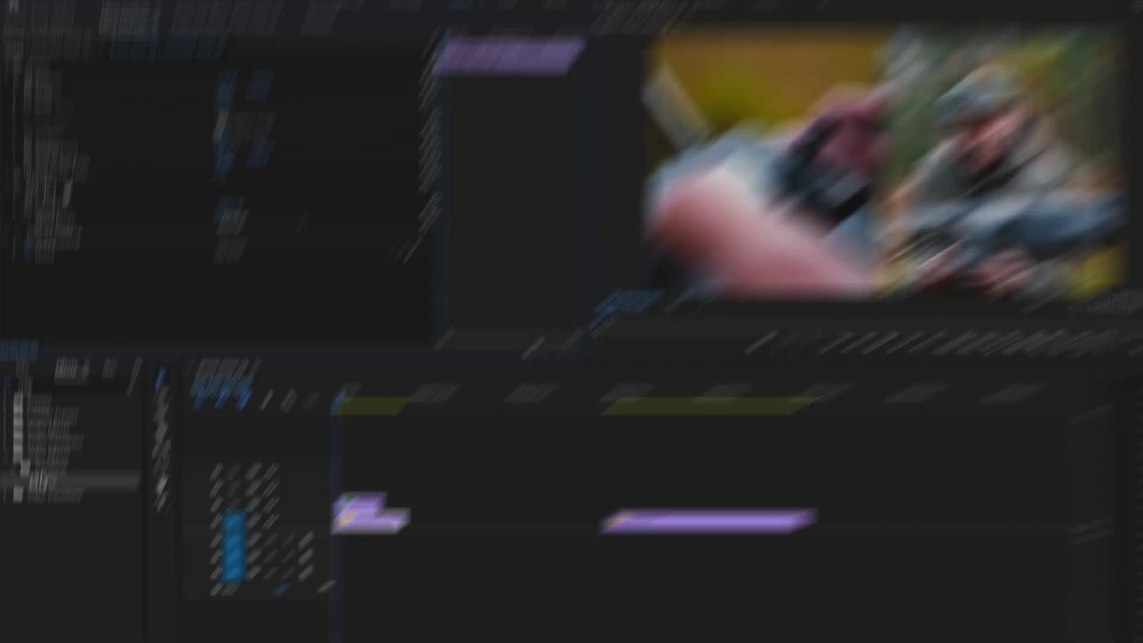
# Apply the Crop effect to the controller close up clip and crop its right side by 17%
pyautogui.moveTo(64, 398); pyautogui.dragTo(438, 457)
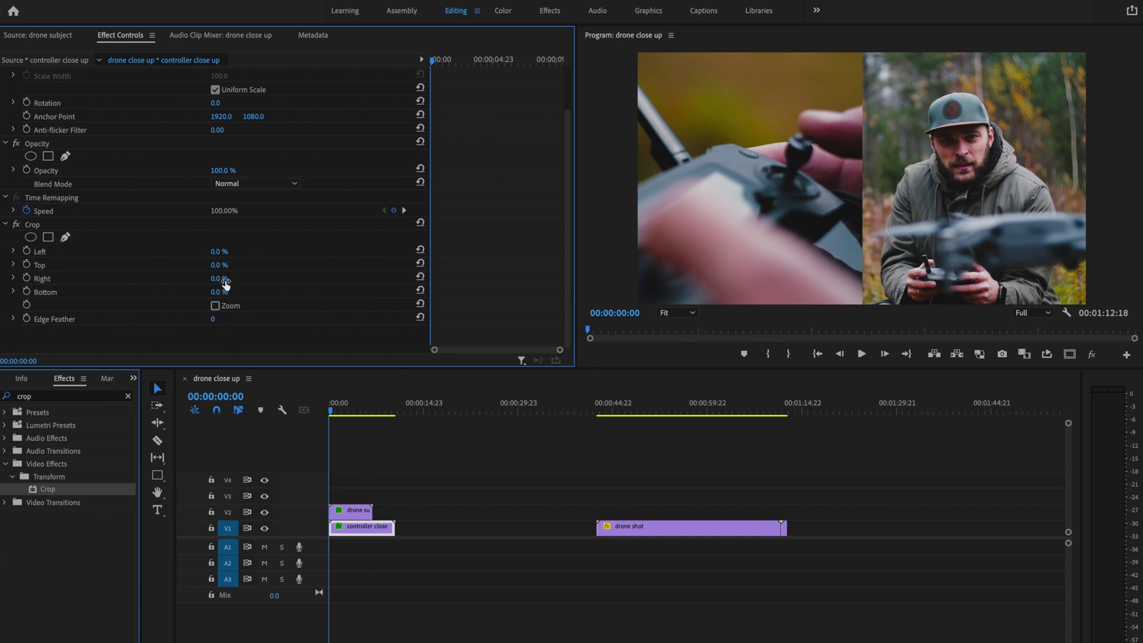
pyautogui.moveTo(218, 284); pyautogui.dragTo(229, 284)
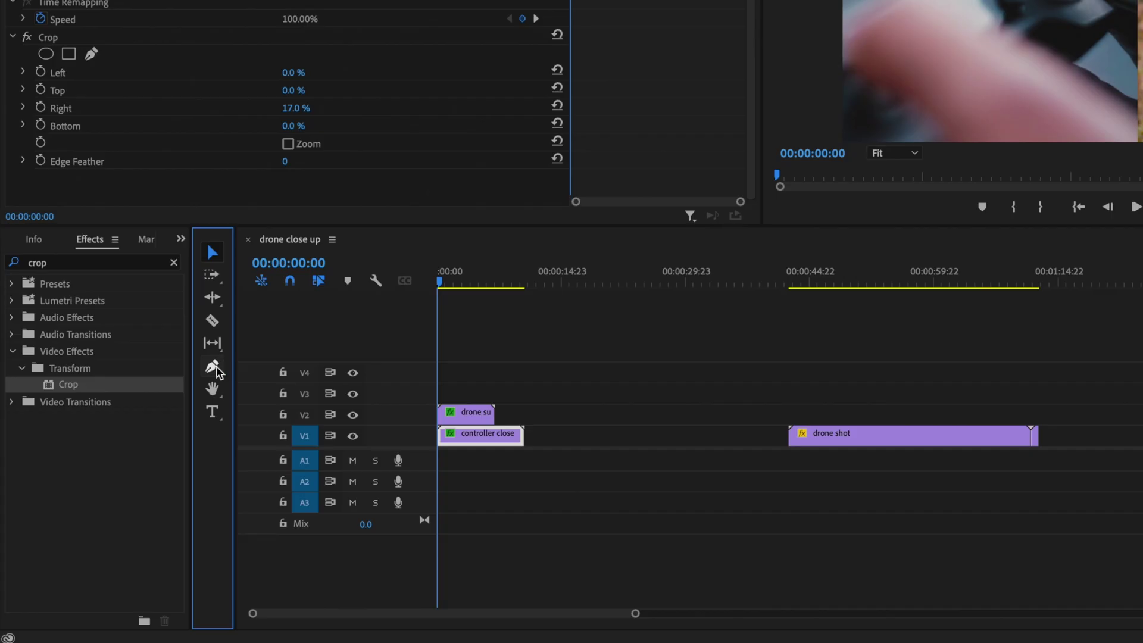
# Draw a thin, full-height vertical rectangle over the seam between the two images as a divider
pyautogui.click(214, 367)
pyautogui.moveTo(216, 370); pyautogui.dragTo(256, 383)
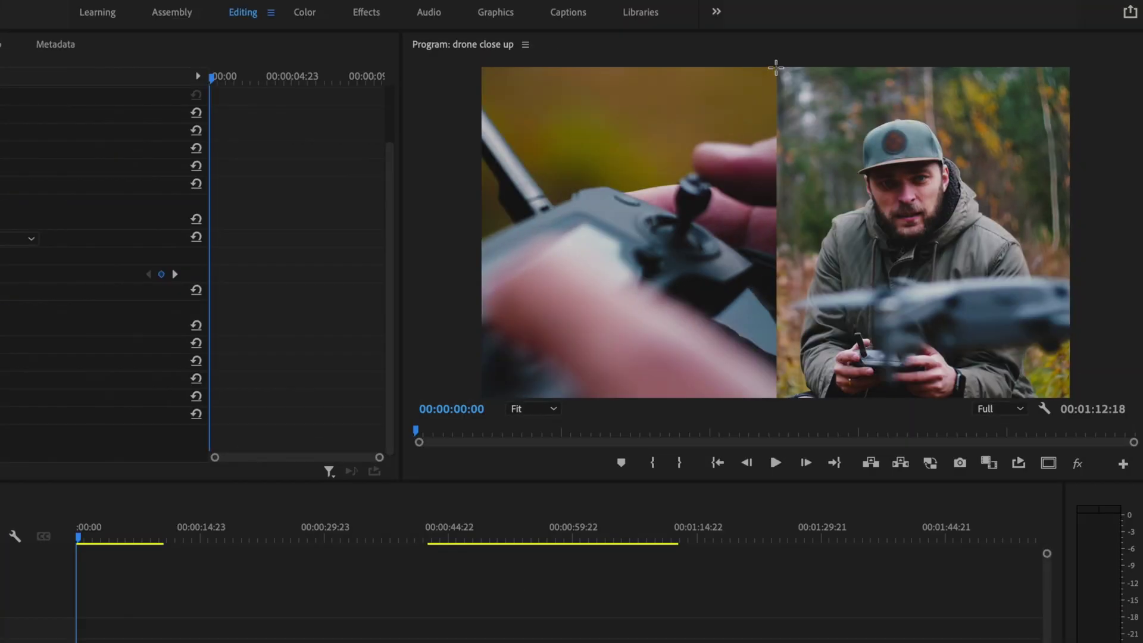
pyautogui.moveTo(775, 67); pyautogui.dragTo(782, 424)
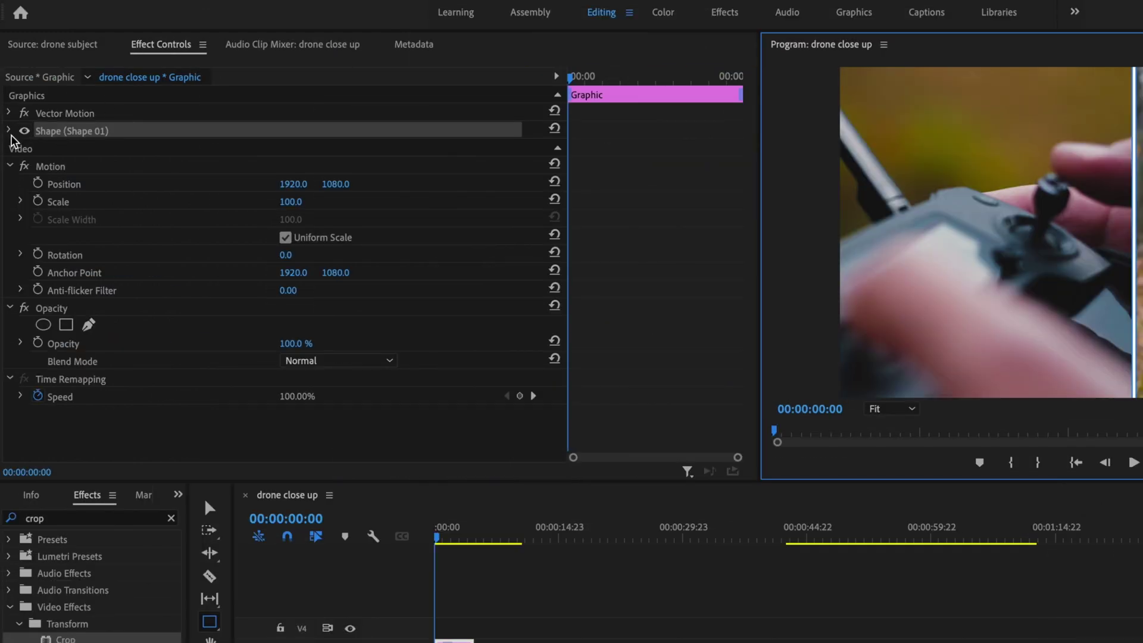
# Keep the vertical divider's fill white and set its vertical position to 1035
pyautogui.click(9, 130)
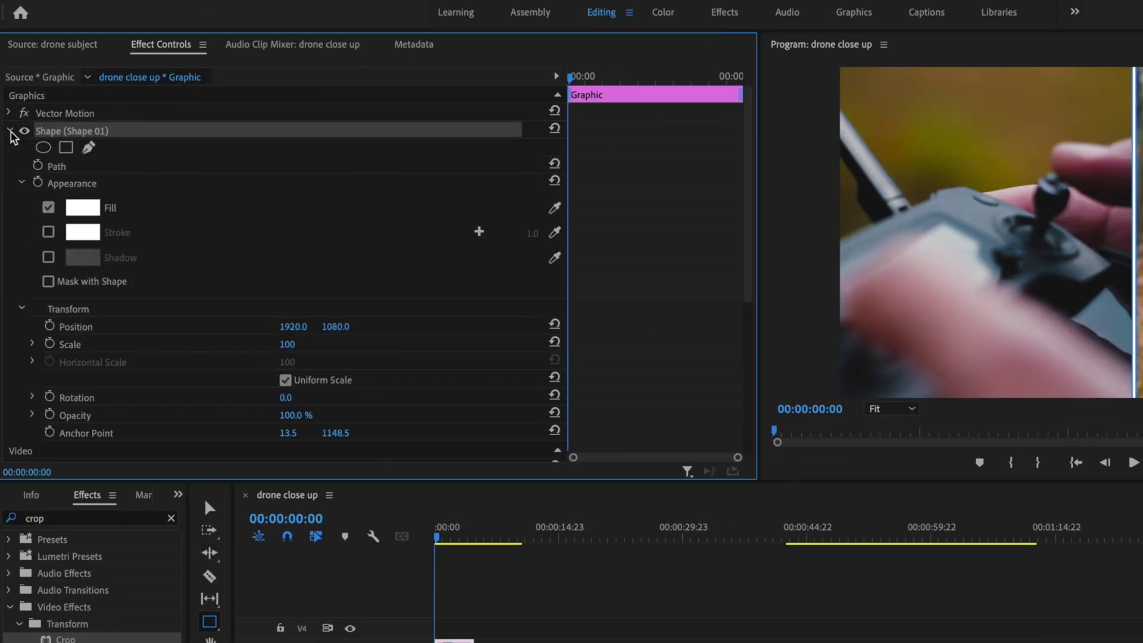
pyautogui.click(82, 207)
pyautogui.moveTo(606, 386); pyautogui.dragTo(521, 604)
pyautogui.click(946, 329)
pyautogui.moveTo(259, 255); pyautogui.dragTo(223, 255)
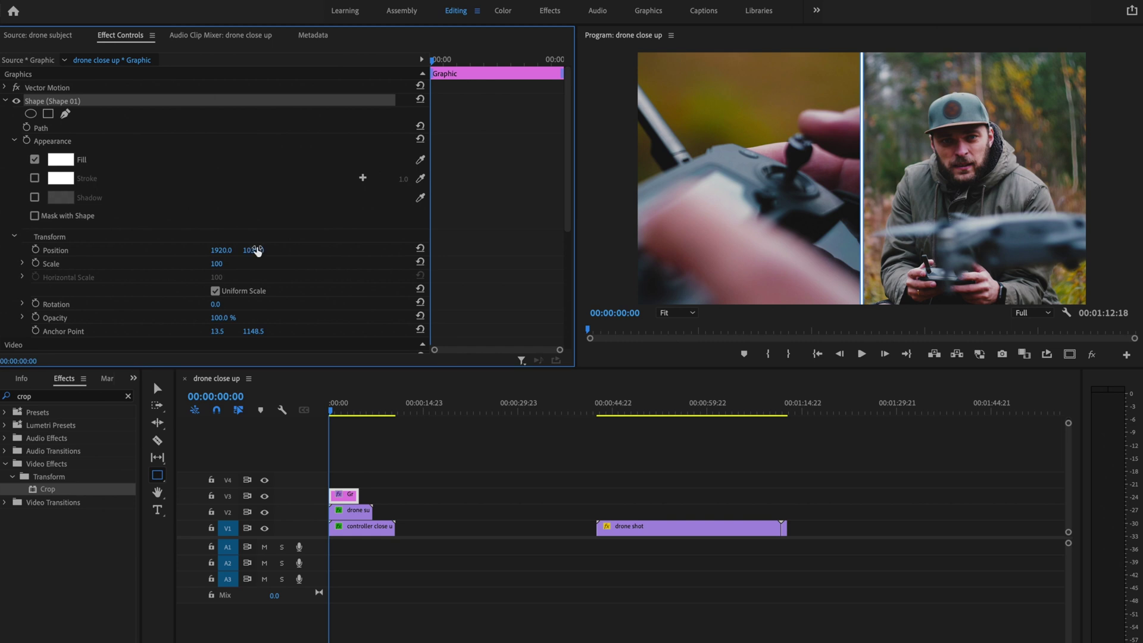
pyautogui.click(851, 315)
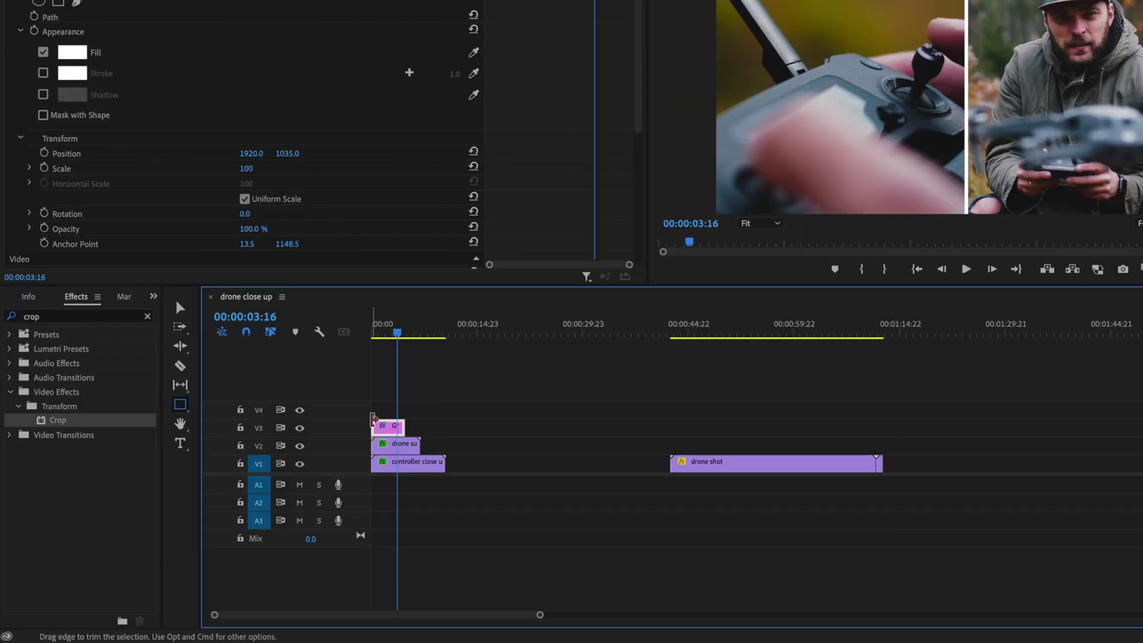
# Move the divider graphic up to V4 and place the drone shot clip on V3 at the sequence start
pyautogui.moveTo(388, 426); pyautogui.dragTo(384, 417)
pyautogui.click(751, 470)
pyautogui.moveTo(726, 466); pyautogui.dragTo(421, 427)
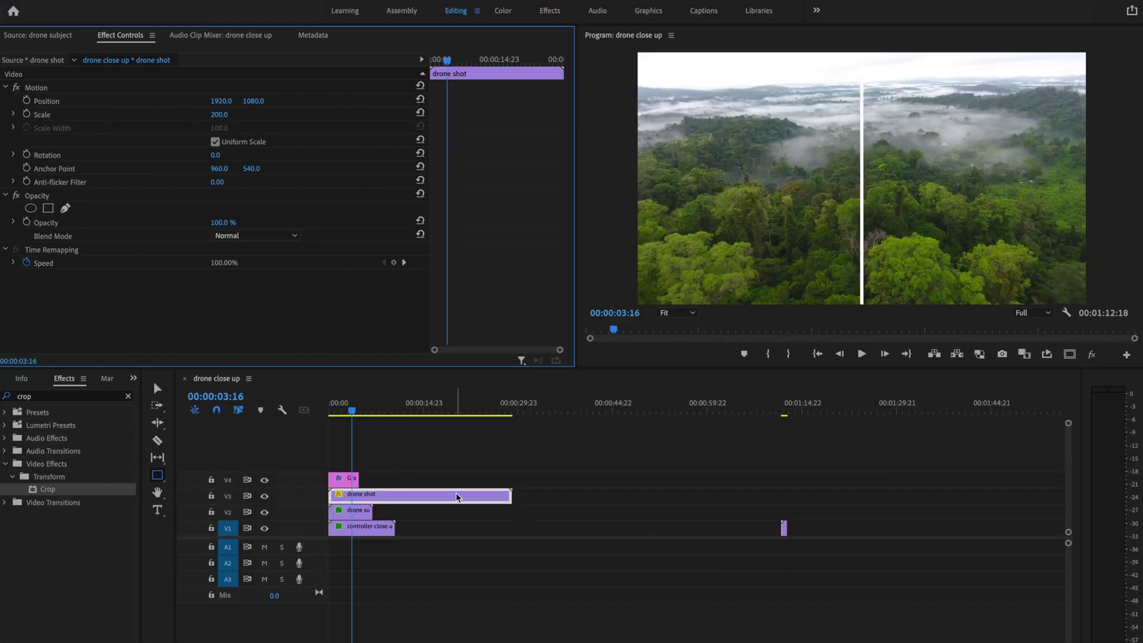
# Scale the drone shot clip to 100 and position it at 960, 528 in the upper-left quarter of the frame
pyautogui.click(457, 494)
pyautogui.click(220, 114)
pyautogui.write('100')
pyautogui.press('Return')
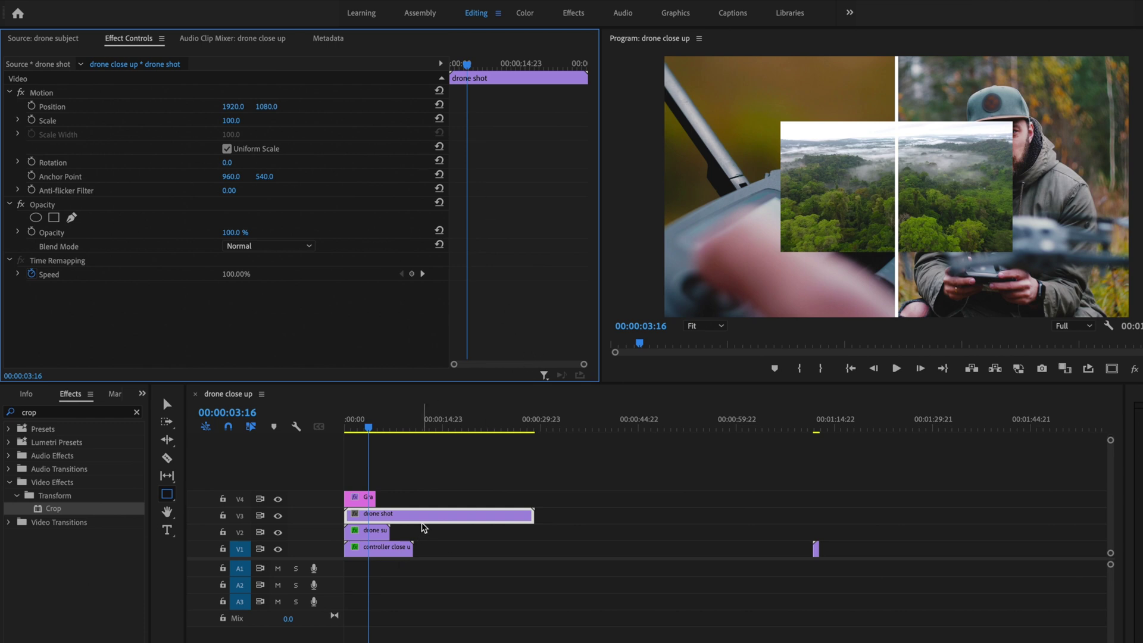
pyautogui.moveTo(226, 110); pyautogui.dragTo(134, 111)
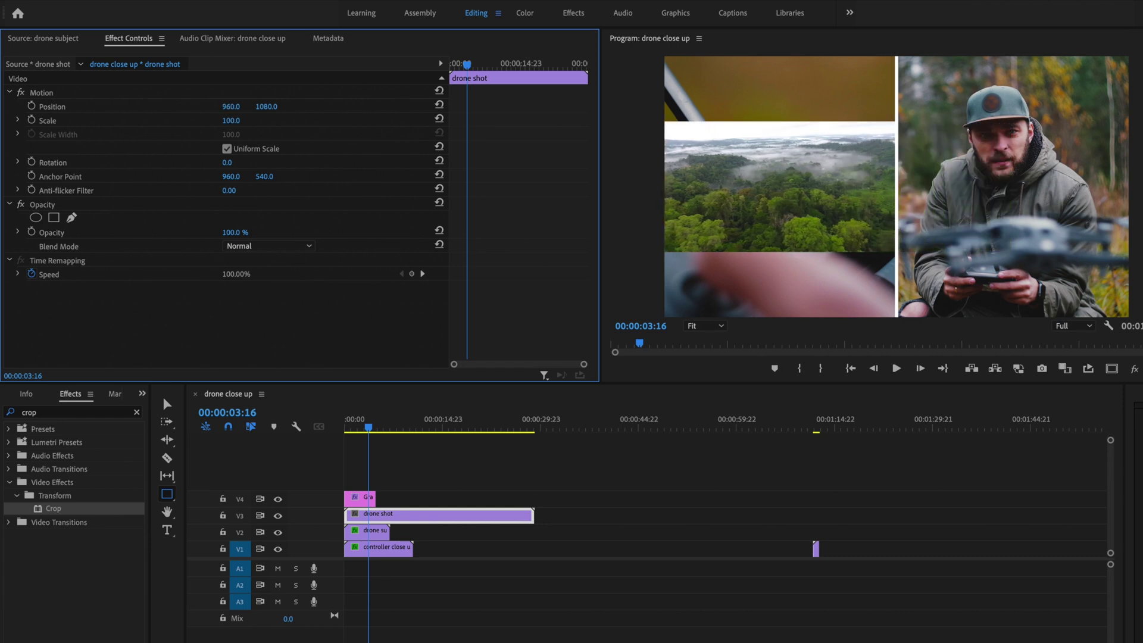
pyautogui.moveTo(280, 110); pyautogui.dragTo(215, 111)
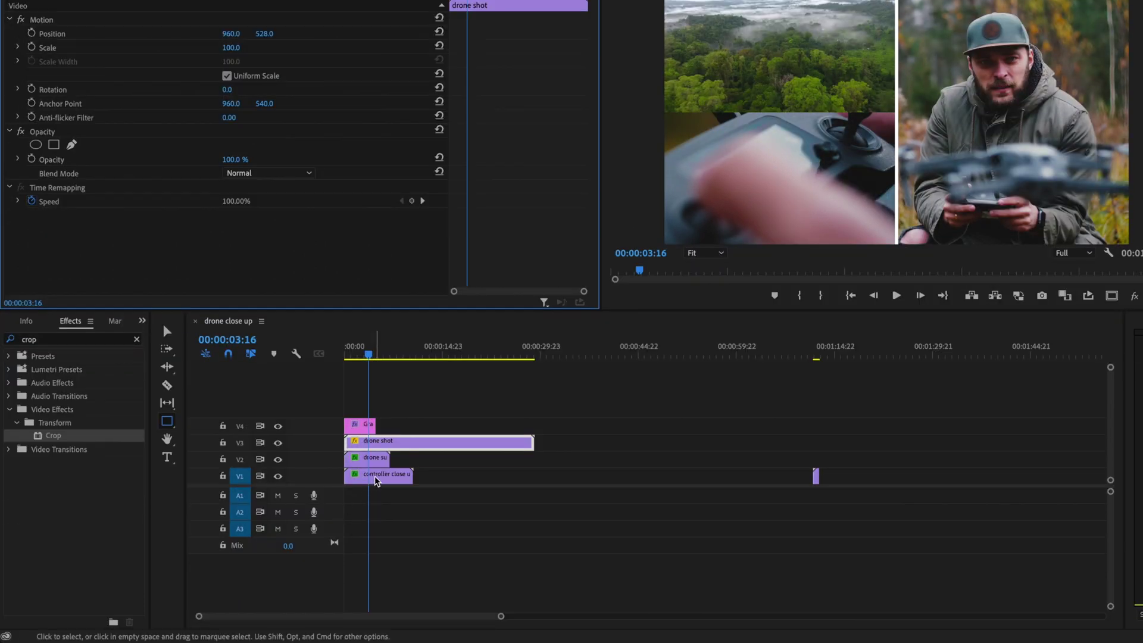
# Lower the controller close up clip in the frame by setting its vertical position to 1431
pyautogui.click(375, 548)
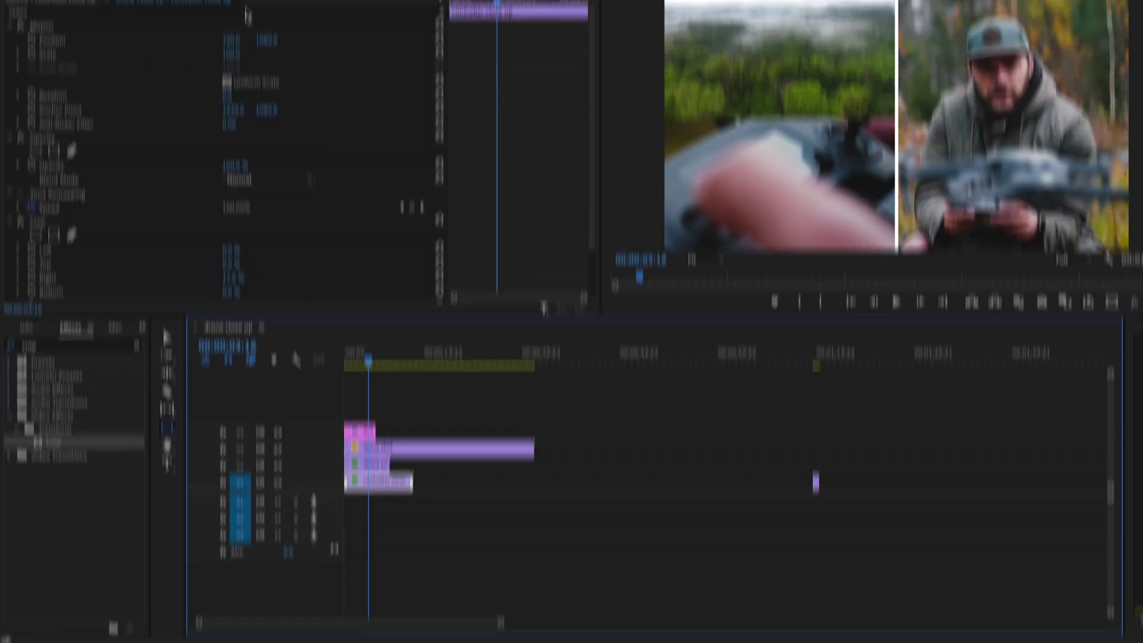
pyautogui.moveTo(264, 35); pyautogui.dragTo(422, 34)
pyautogui.moveTo(421, 104); pyautogui.dragTo(472, 104)
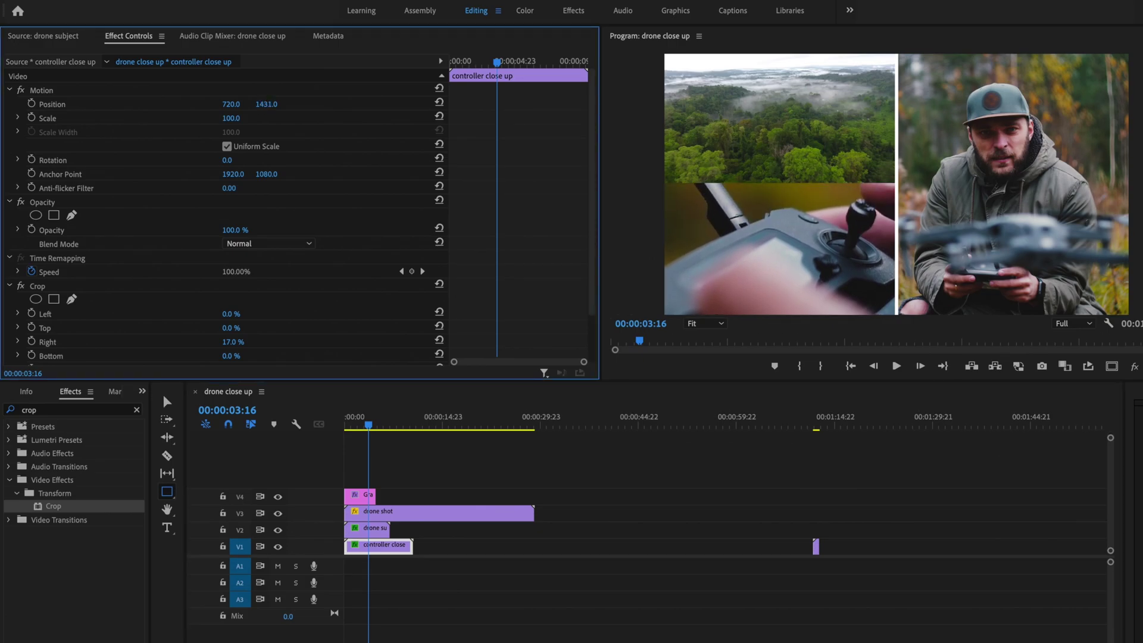
# Draw a thin horizontal rectangle between the drone shot and controller images and set its horizontal position to 1911
pyautogui.press('Home')
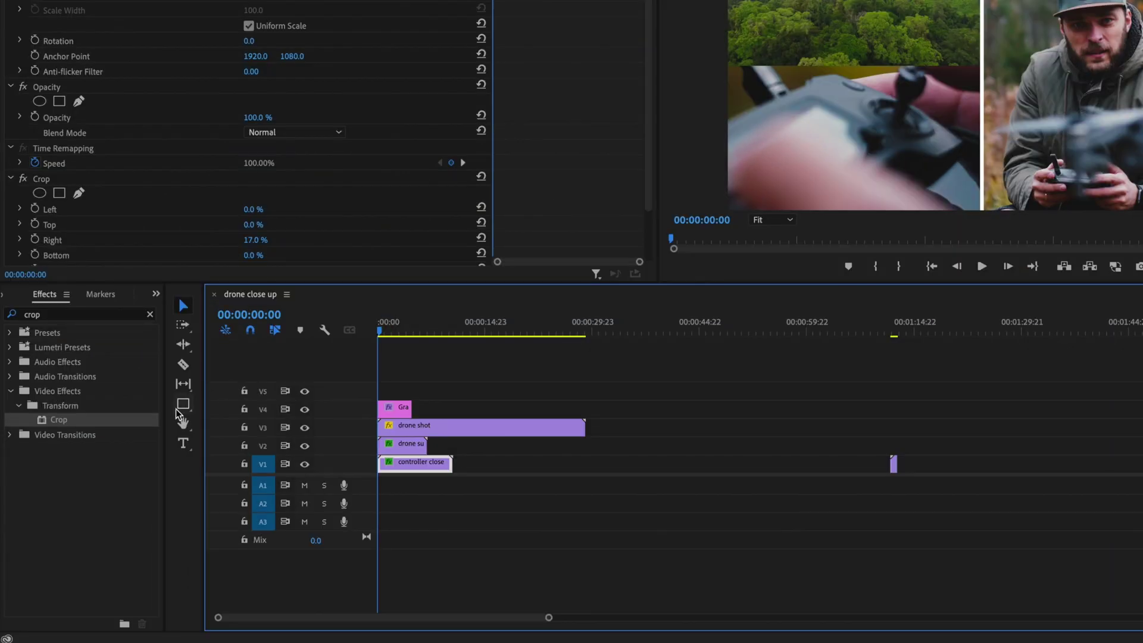
pyautogui.click(182, 406)
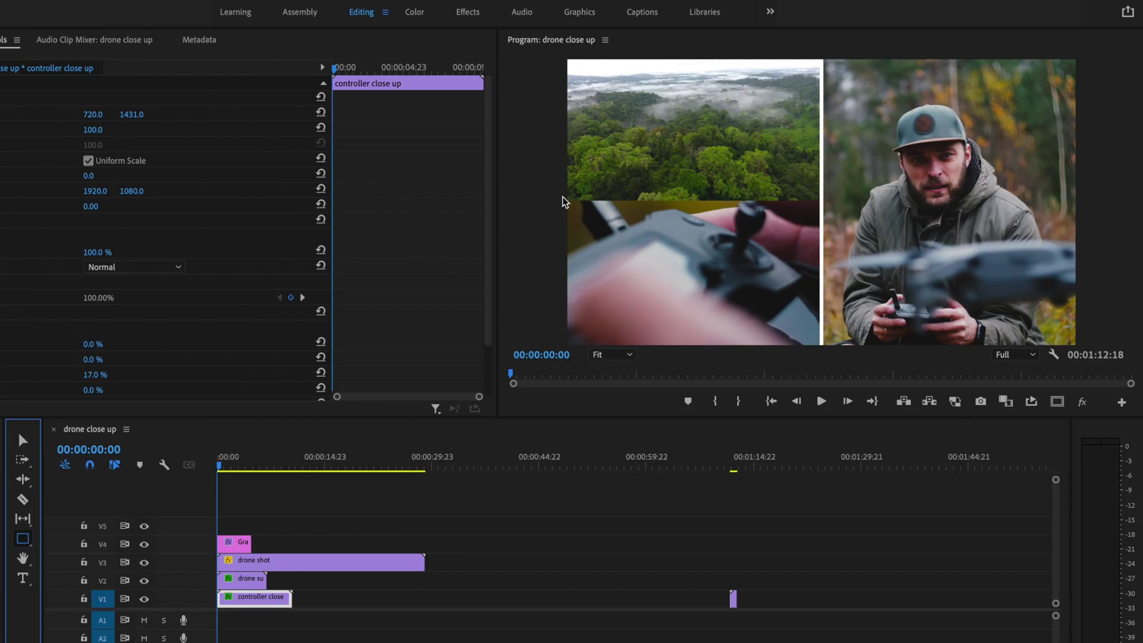
pyautogui.moveTo(568, 199); pyautogui.dragTo(821, 202)
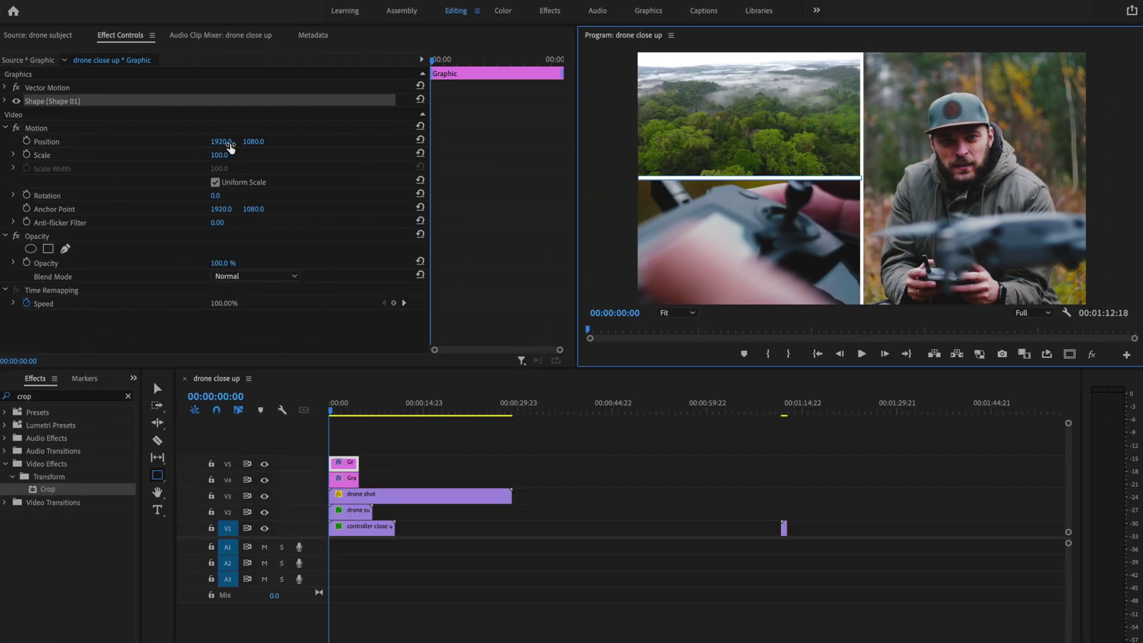
pyautogui.moveTo(230, 148); pyautogui.dragTo(225, 148)
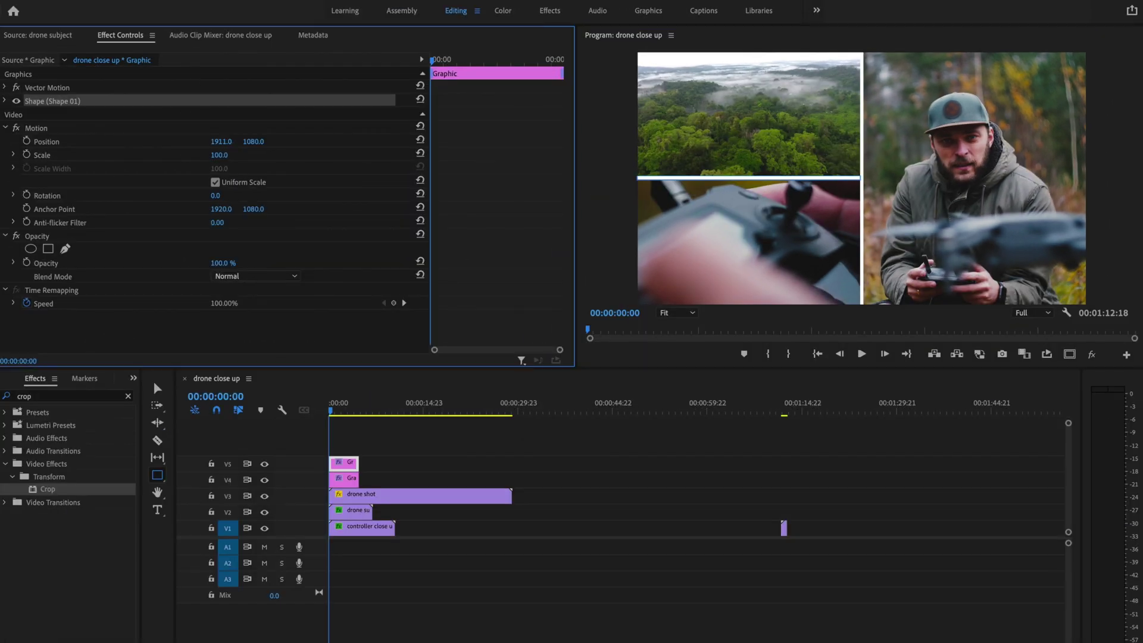
pyautogui.click(816, 355)
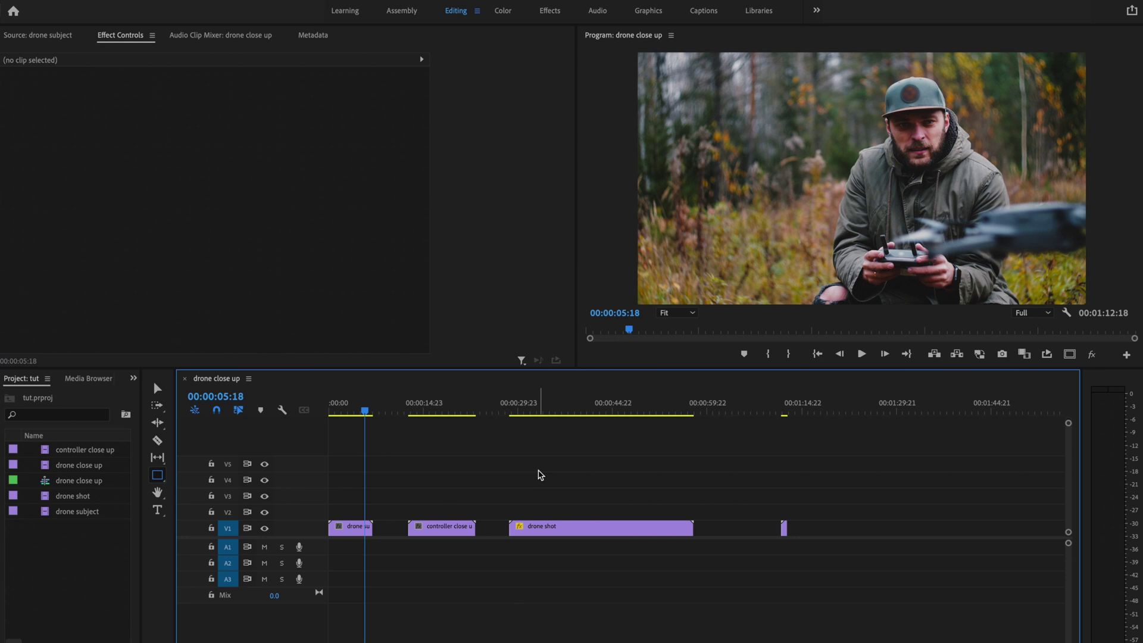
# Stack the clips at the sequence start with drone subject on V3, controller close up on V2 and drone shot on V1
pyautogui.moveTo(352, 528); pyautogui.dragTo(353, 492)
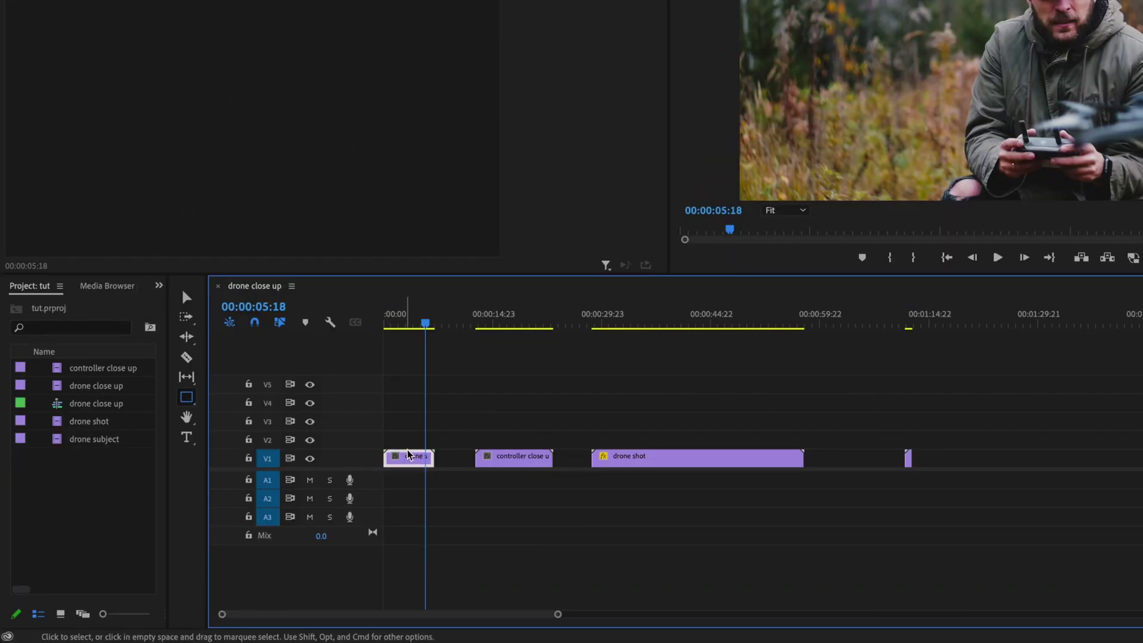
pyautogui.moveTo(412, 417); pyautogui.dragTo(412, 416)
pyautogui.moveTo(510, 459); pyautogui.dragTo(419, 440)
pyautogui.moveTo(651, 460); pyautogui.dragTo(443, 464)
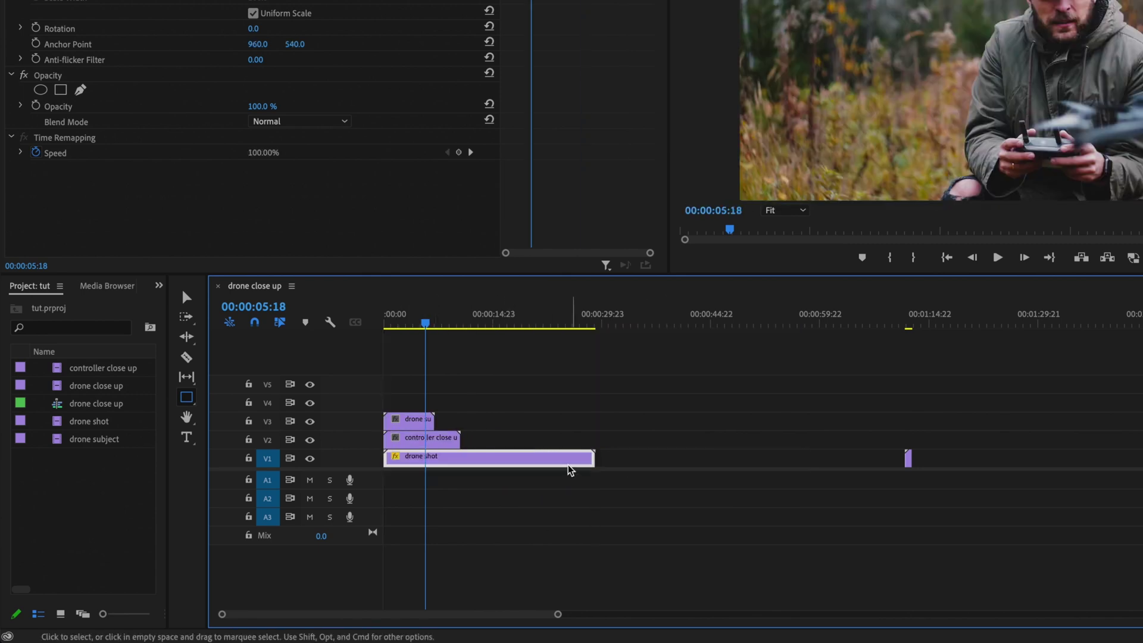
# Find the Radial Wipe effect and apply it to the drone subject clip on V3
pyautogui.click(159, 286)
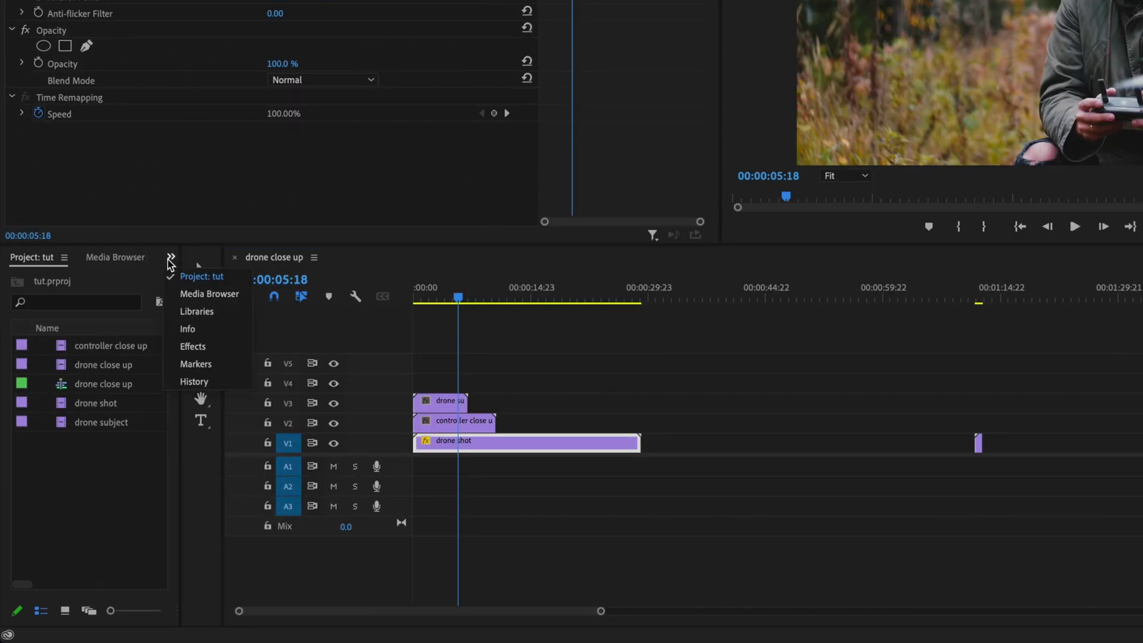
pyautogui.click(193, 347)
pyautogui.click(110, 278)
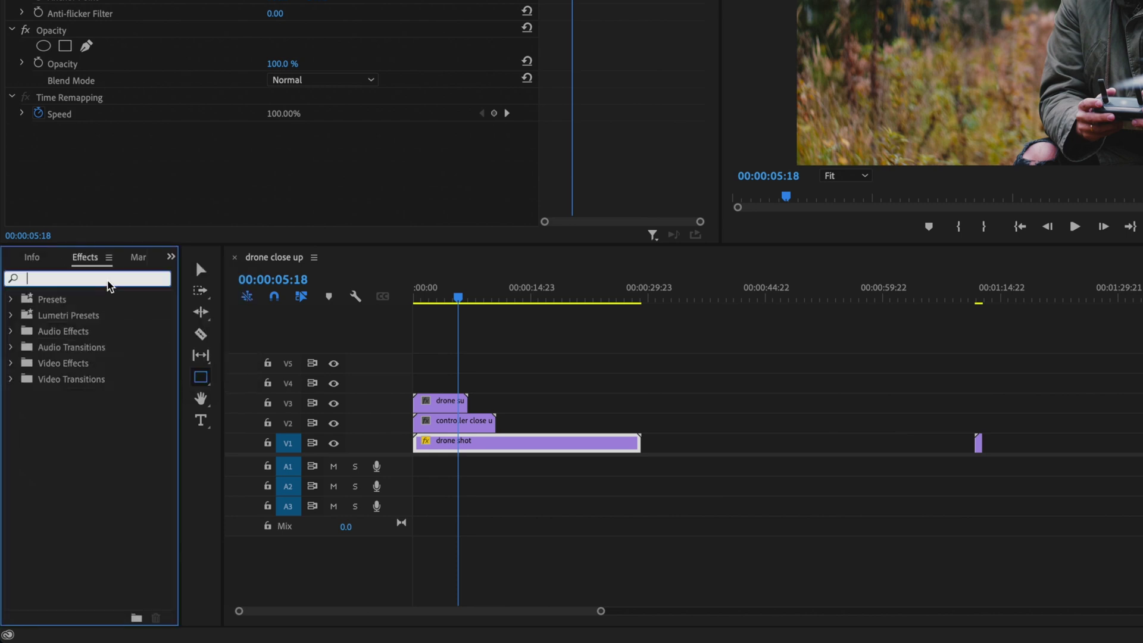
pyautogui.write('radial wipe')
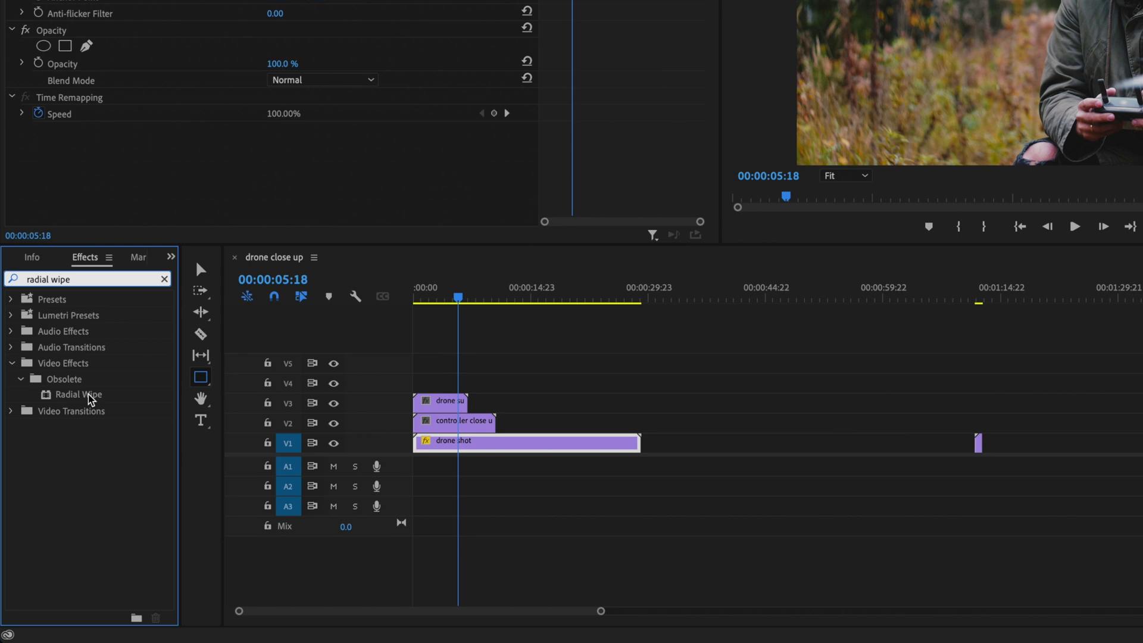
pyautogui.moveTo(92, 395); pyautogui.dragTo(453, 404)
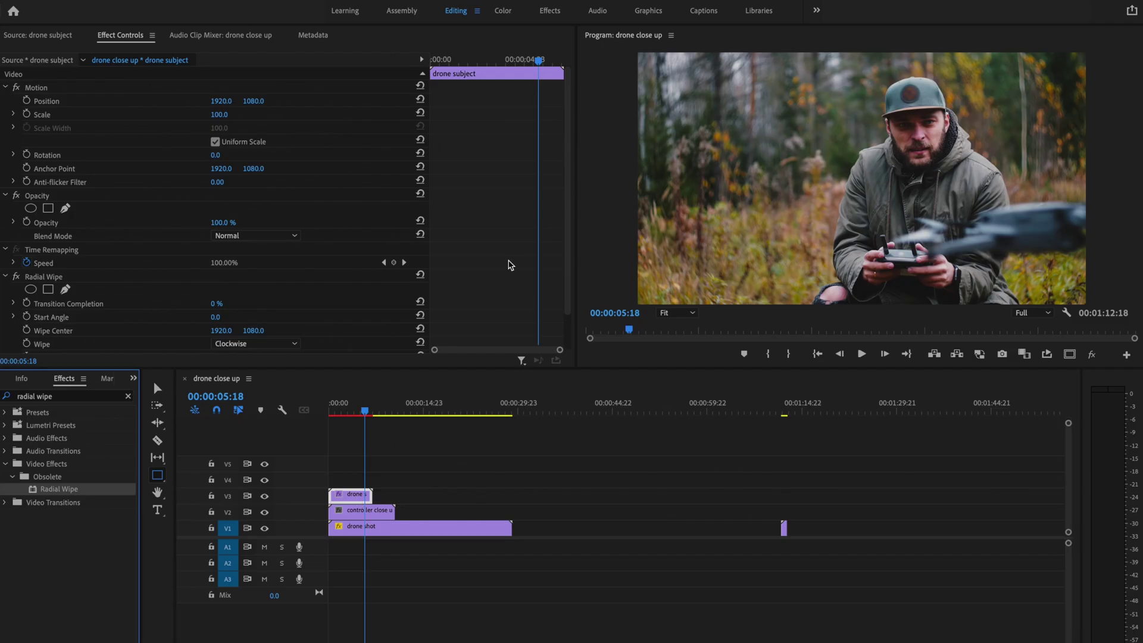
# Set the drone subject's Radial Wipe to 50% transition completion, a 124° start angle and a horizontal wipe center of 529
pyautogui.scroll(-2, 509, 187)
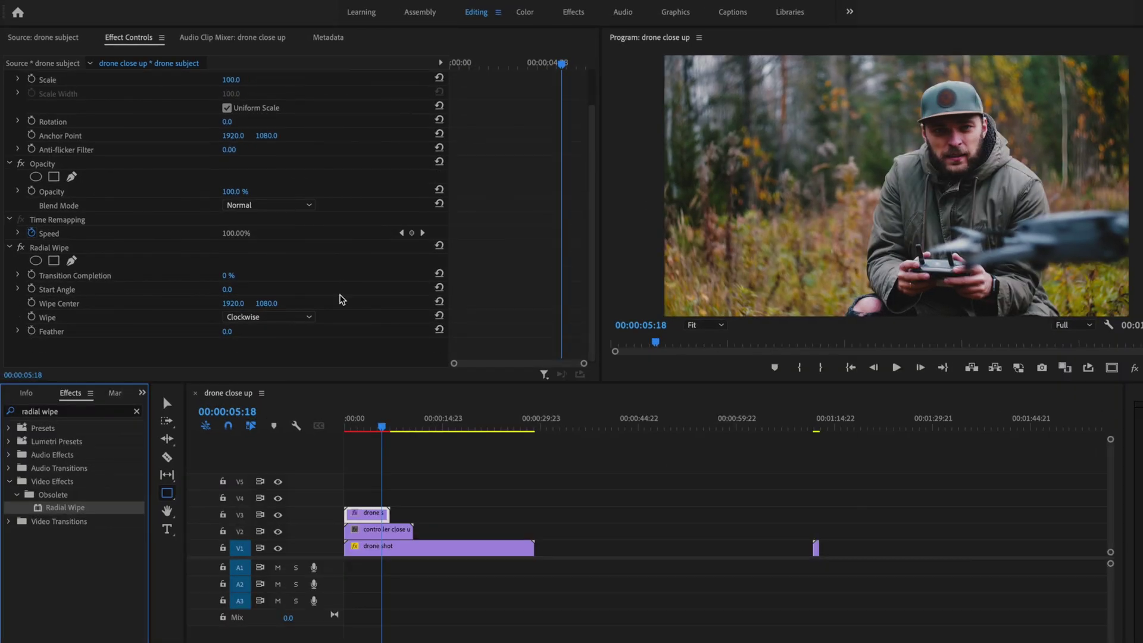
pyautogui.click(218, 266)
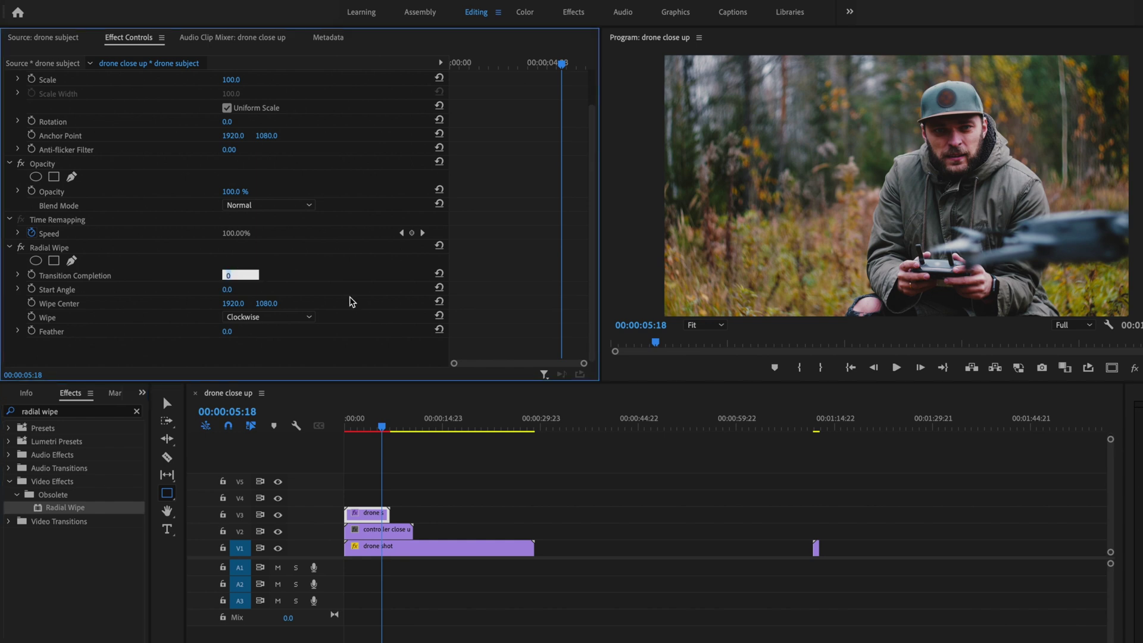
pyautogui.write('50')
pyautogui.press('Return')
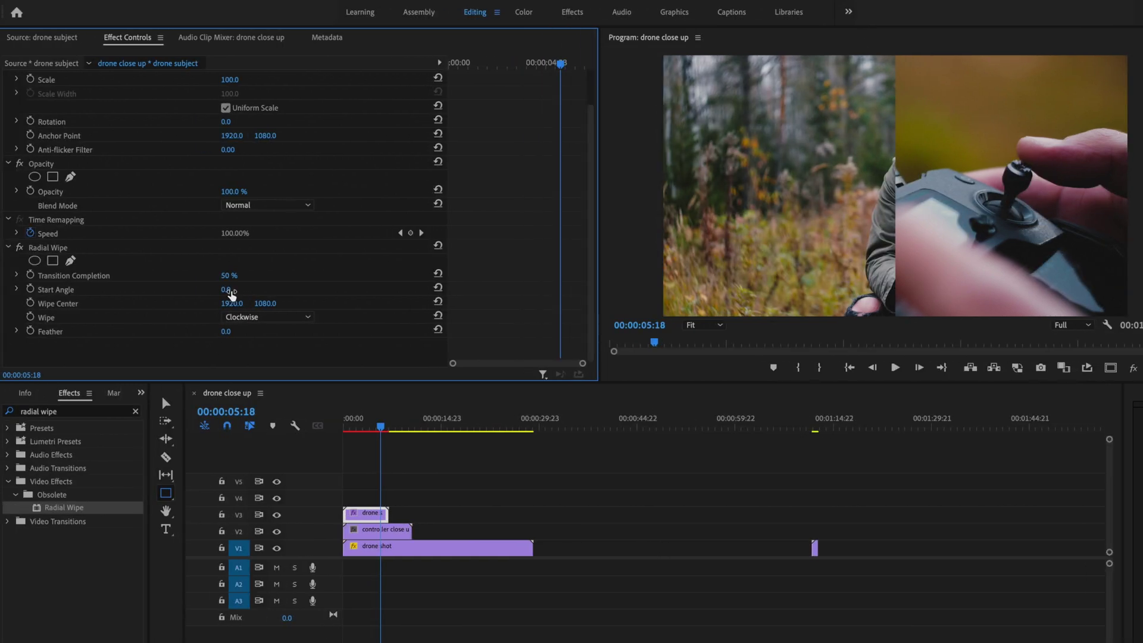
pyautogui.moveTo(227, 290); pyautogui.dragTo(259, 289)
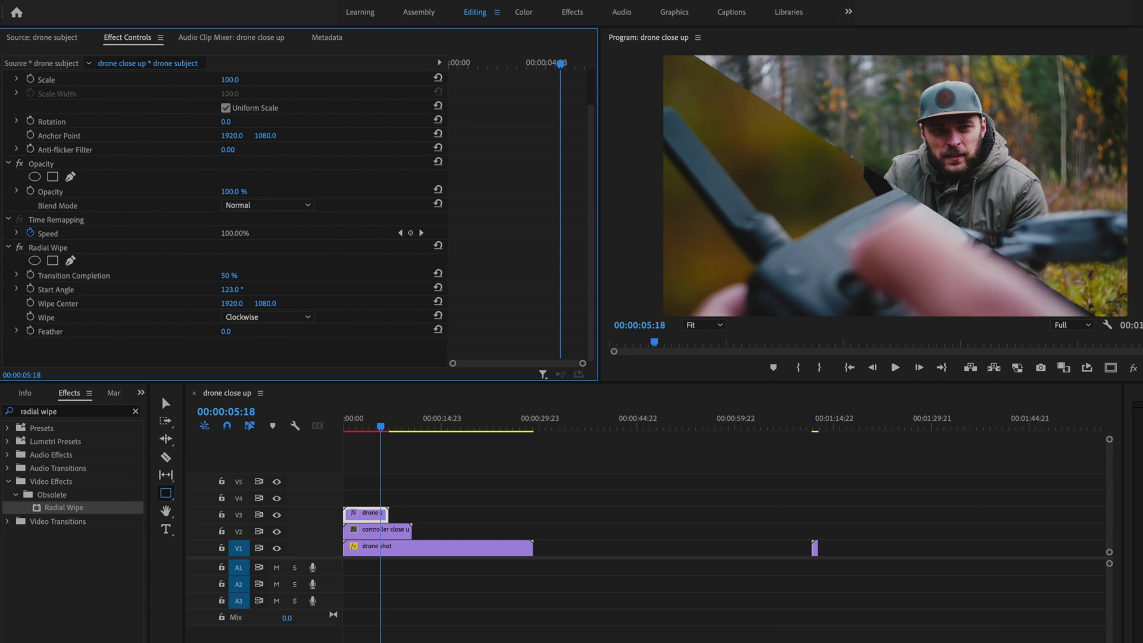
pyautogui.moveTo(231, 289); pyautogui.dragTo(233, 290)
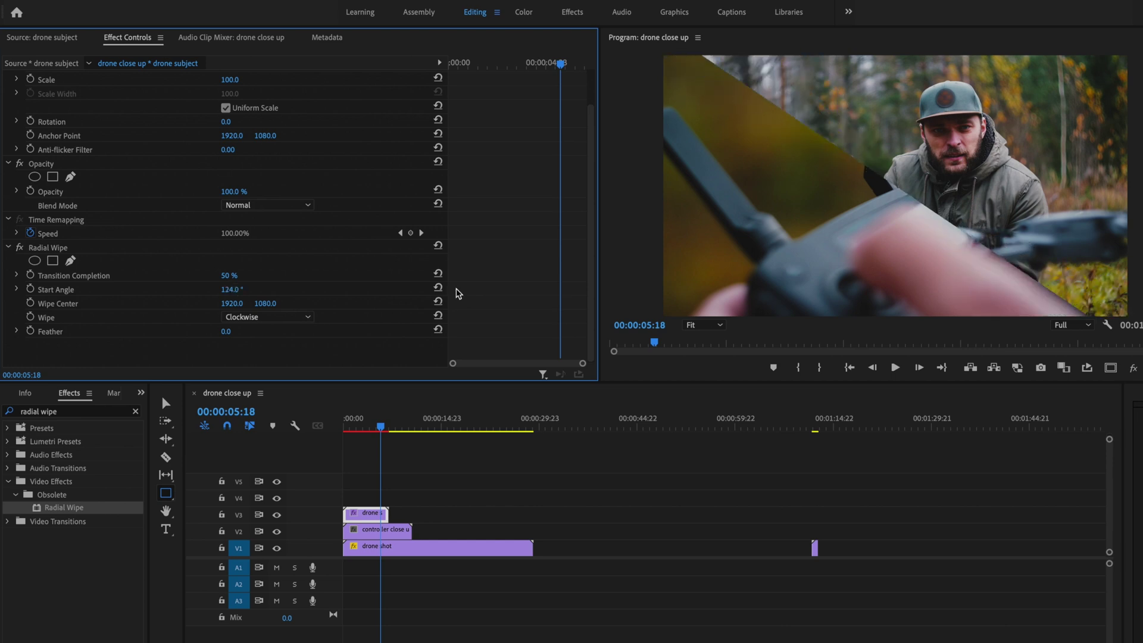
pyautogui.moveTo(225, 304); pyautogui.dragTo(137, 304)
pyautogui.moveTo(229, 303); pyautogui.dragTo(238, 304)
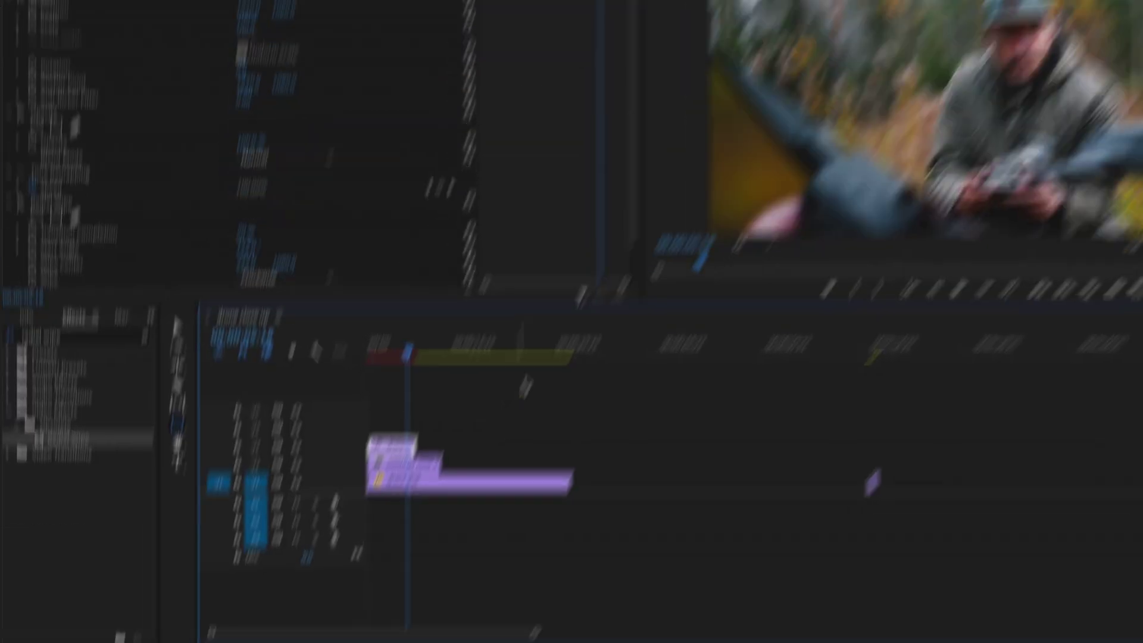
# Scale the controller close up clip to 85 and position it at 489, 1627 in the lower-left area of the frame
pyautogui.click(399, 531)
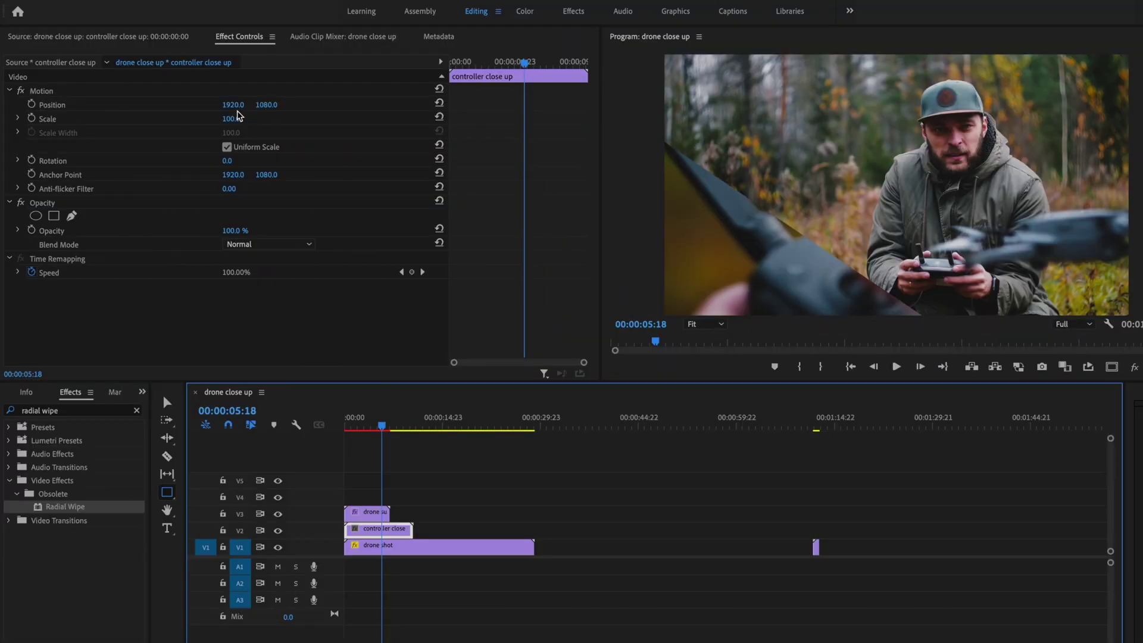
pyautogui.moveTo(228, 121); pyautogui.dragTo(217, 122)
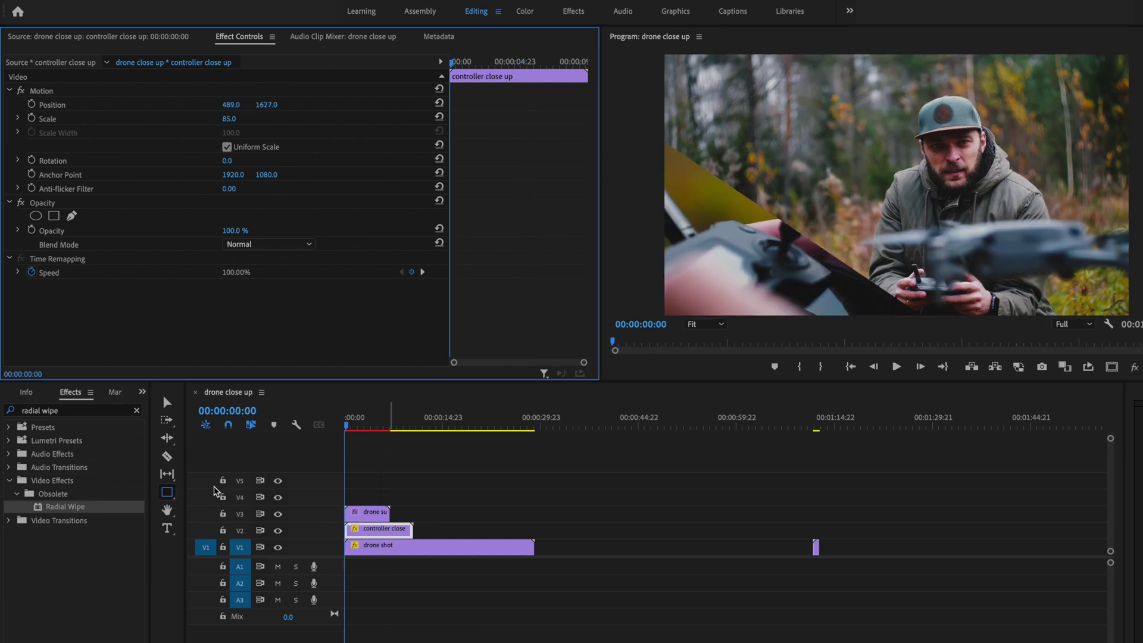
# Draw a straight diagonal line with the Pen tool along the wiped edge between the drone subject and controller images
pyautogui.click(166, 492)
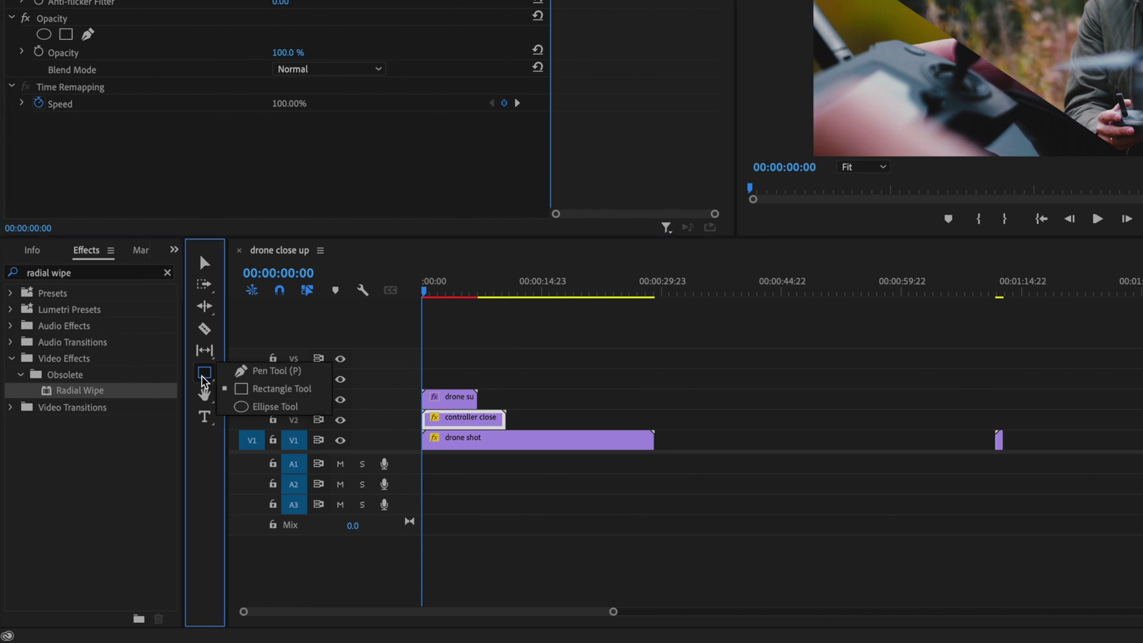
pyautogui.click(243, 370)
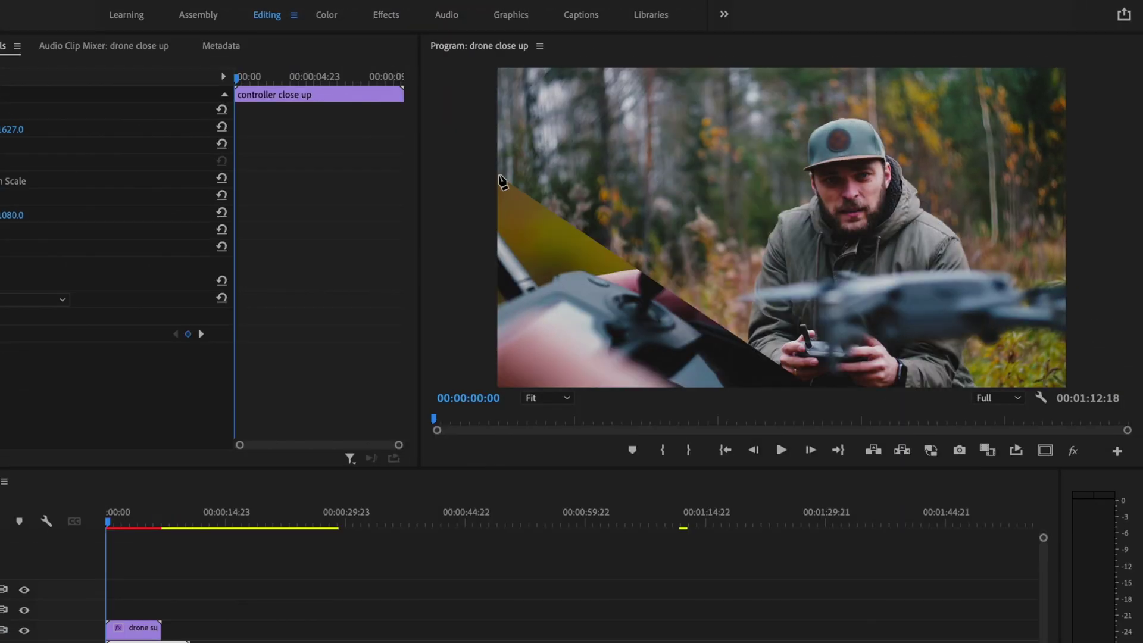
pyautogui.click(638, 138)
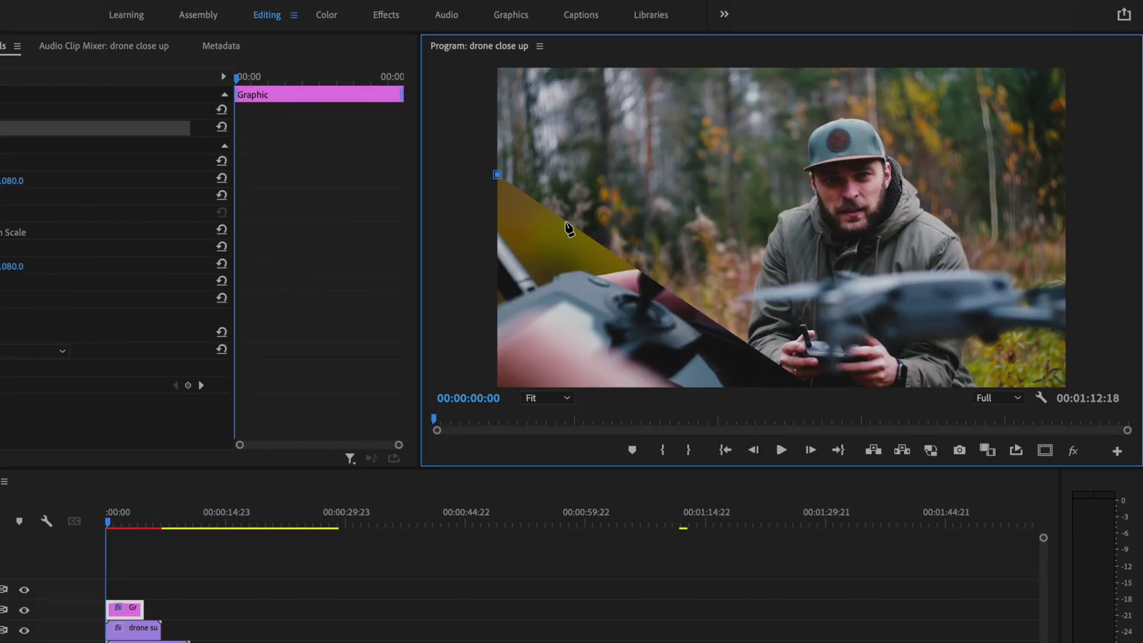
pyautogui.click(813, 390)
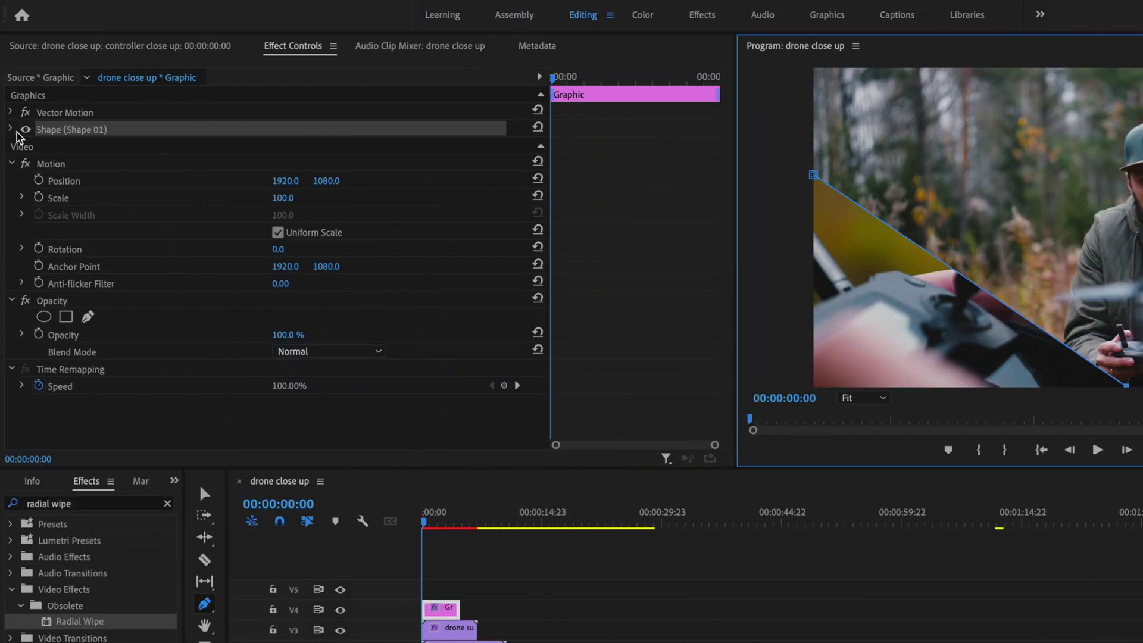
# Enable a white stroke on the diagonal line and set its stroke width to 20
pyautogui.click(11, 129)
pyautogui.click(49, 227)
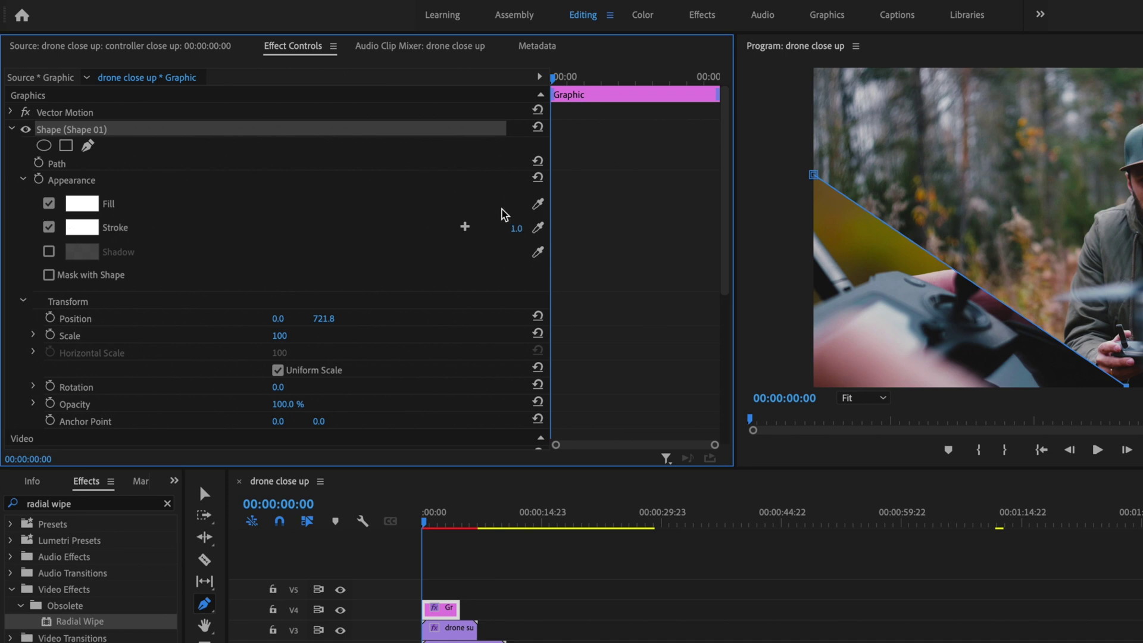
pyautogui.moveTo(516, 229)
pyautogui.mouseDown()
pyautogui.moveTo(532, 228)
pyautogui.moveTo(465, 226)
pyautogui.mouseUp()
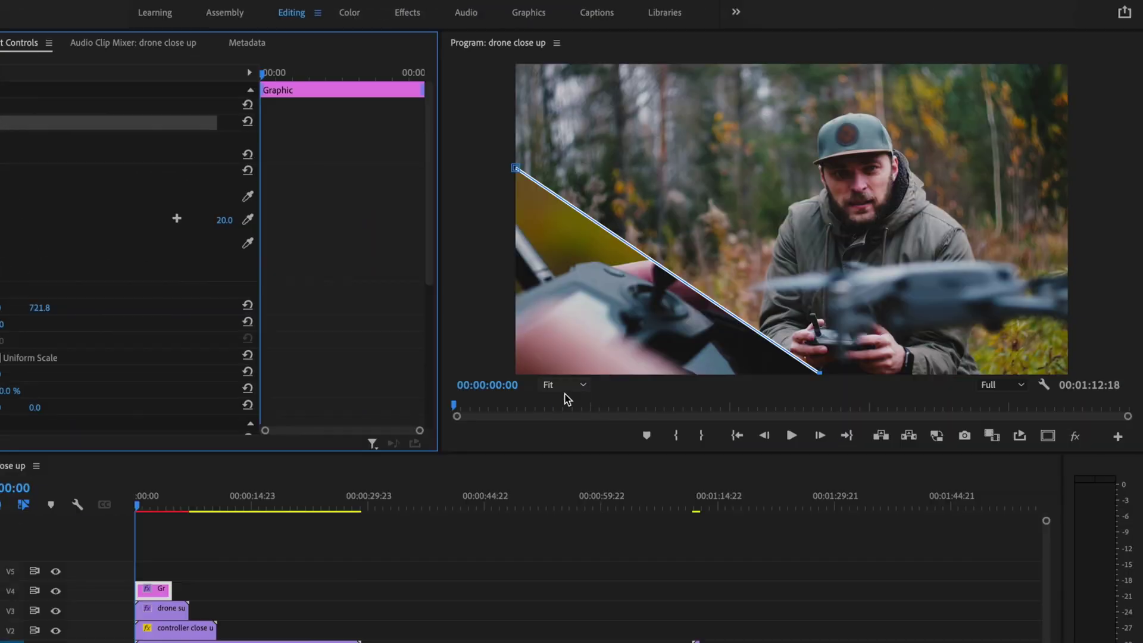
# Extend both ends of the diagonal divider line past the frame's bottom and left edges, working at 150% preview zoom
pyautogui.click(863, 397)
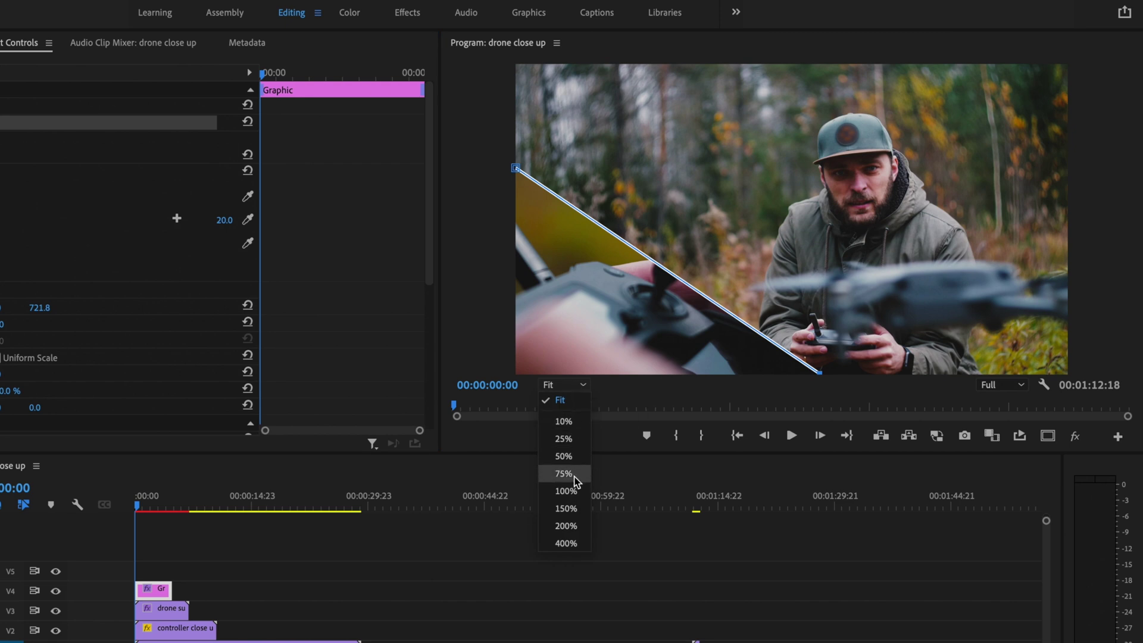
pyautogui.click(571, 508)
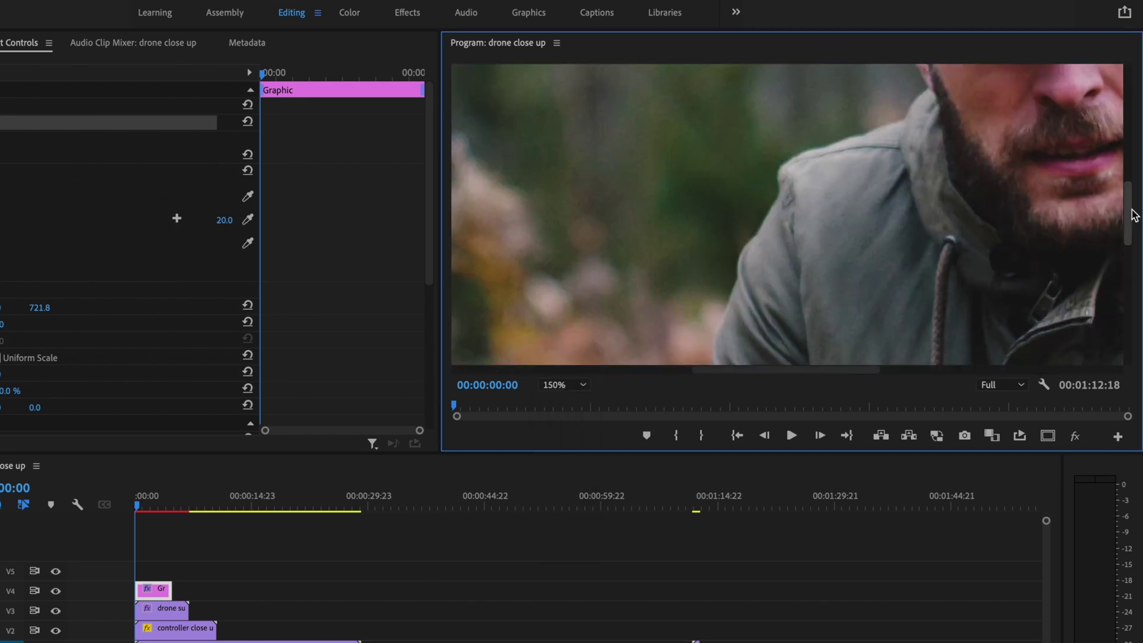
pyautogui.moveTo(1133, 214); pyautogui.dragTo(1127, 338)
pyautogui.moveTo(907, 302); pyautogui.dragTo(956, 330)
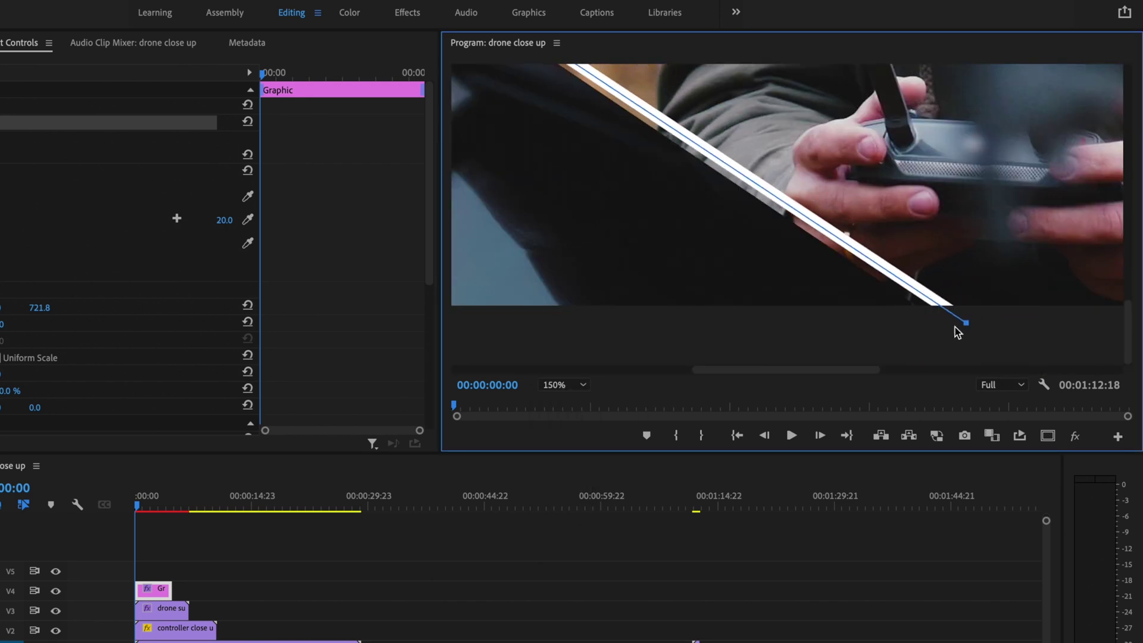
pyautogui.moveTo(839, 369); pyautogui.dragTo(681, 369)
pyautogui.moveTo(1127, 315); pyautogui.dragTo(1125, 204)
pyautogui.moveTo(584, 370); pyautogui.dragTo(500, 370)
pyautogui.moveTo(1129, 203); pyautogui.dragTo(1128, 147)
pyautogui.moveTo(507, 256); pyautogui.dragTo(459, 224)
pyautogui.click(582, 385)
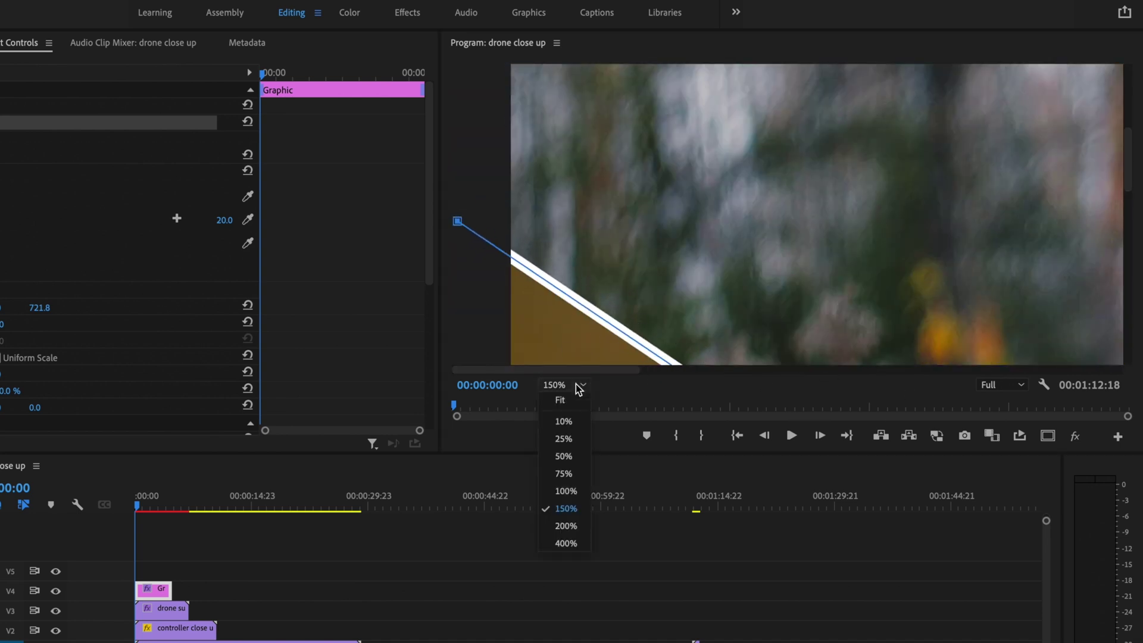
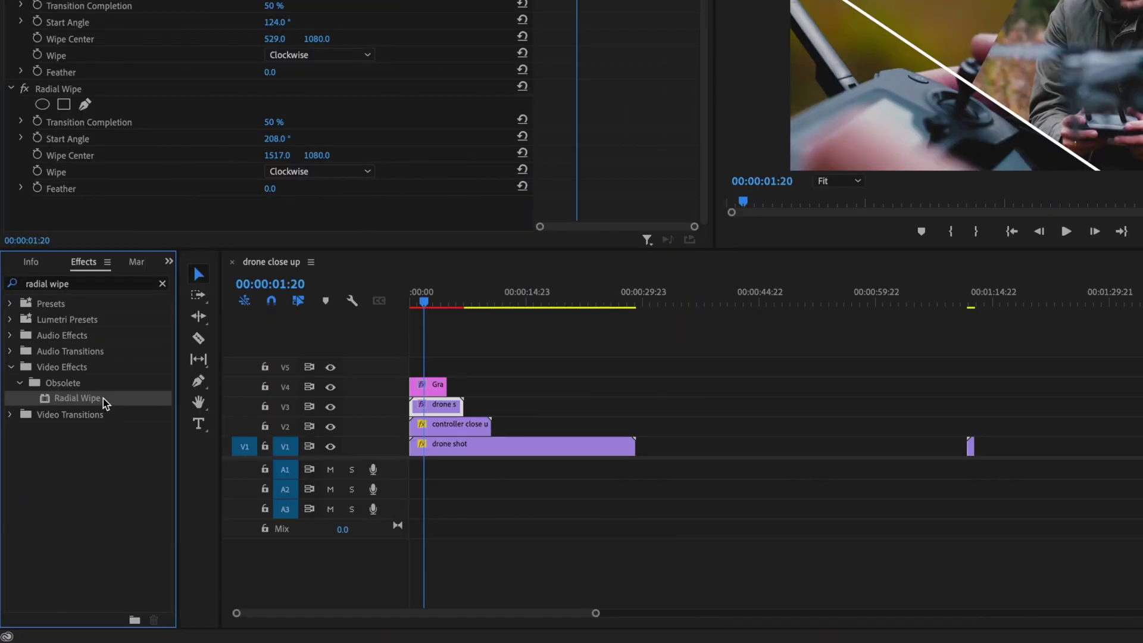
# Apply Radial Wipe to the controller close up clip on V2 and set its transition completion to 50%
pyautogui.moveTo(105, 403); pyautogui.dragTo(455, 429)
pyautogui.scroll(-2, 643, 93)
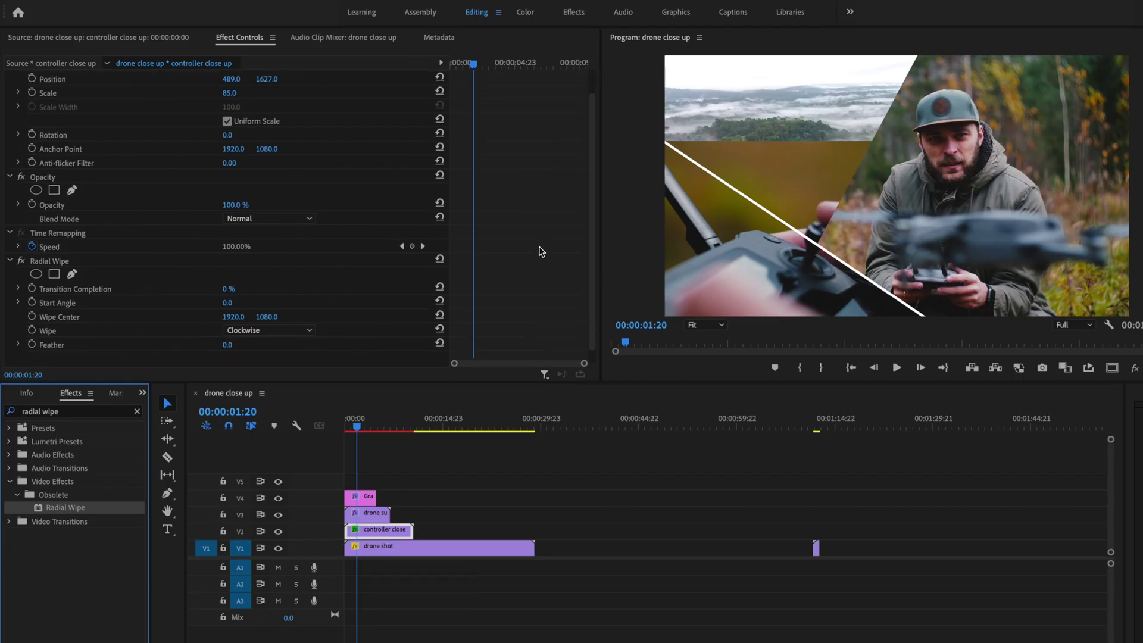
pyautogui.scroll(-1, 541, 251)
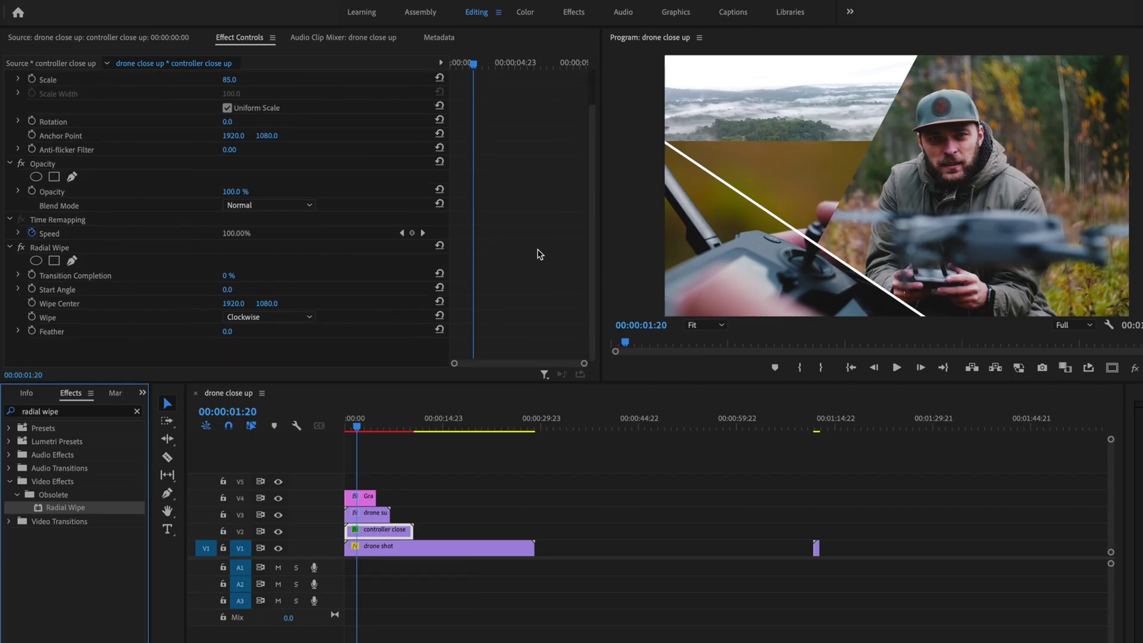
pyautogui.click(227, 275)
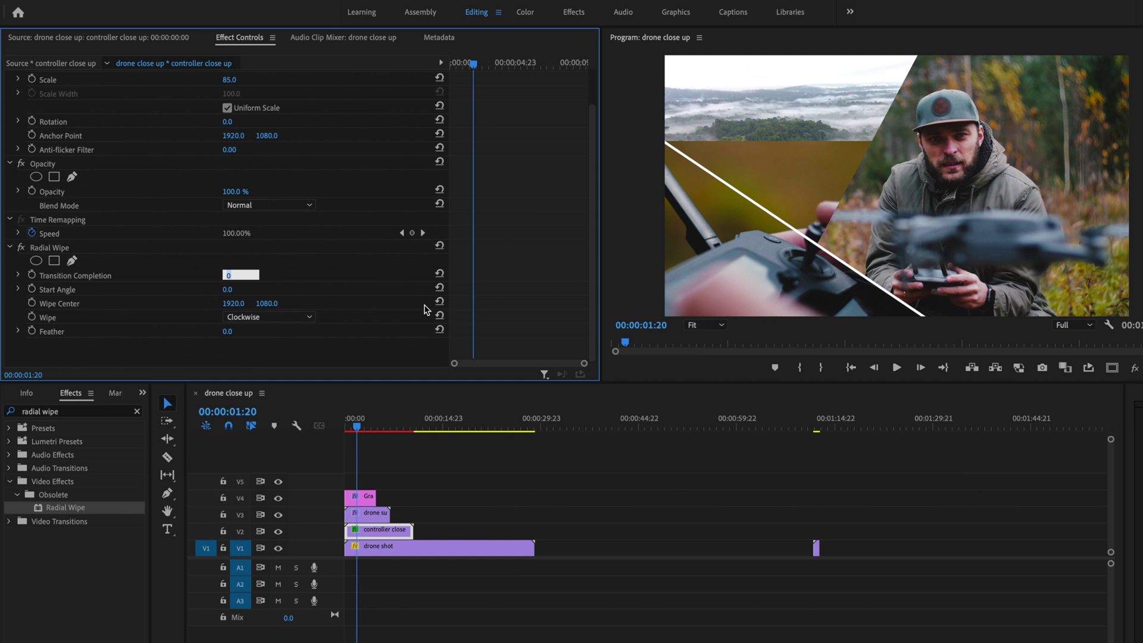
pyautogui.write('50')
pyautogui.press('Return')
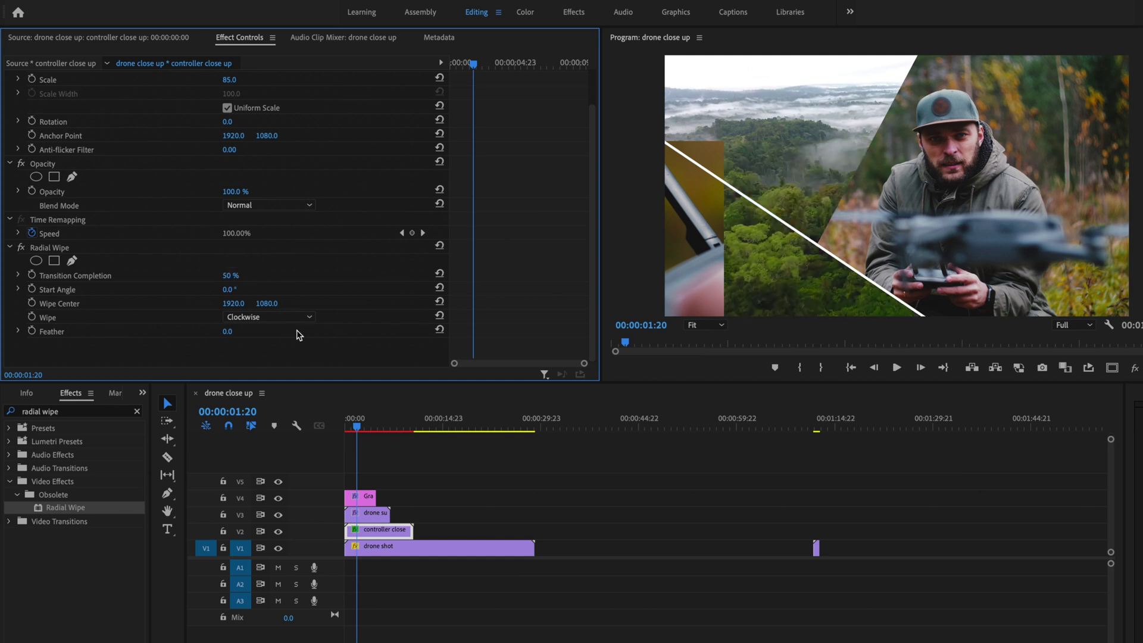
# Align the controller clip's wipe with the diagonal divider using a 304° start angle and a horizontal wipe center of 2949
pyautogui.moveTo(230, 289); pyautogui.dragTo(497, 290)
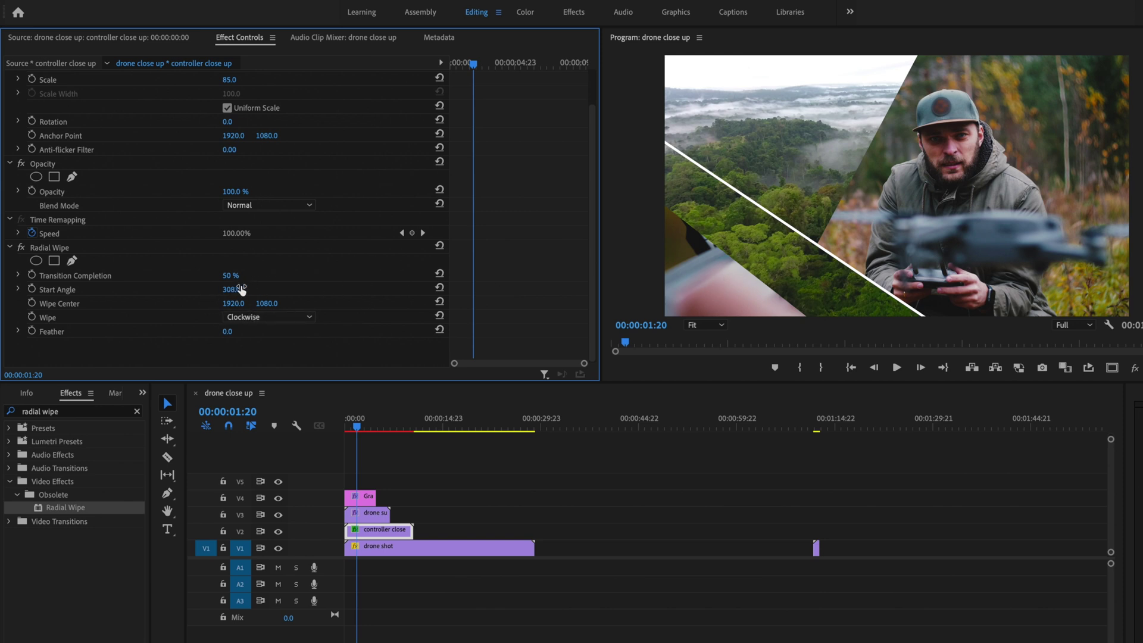
pyautogui.moveTo(233, 289); pyautogui.dragTo(225, 289)
pyautogui.moveTo(227, 305); pyautogui.dragTo(289, 305)
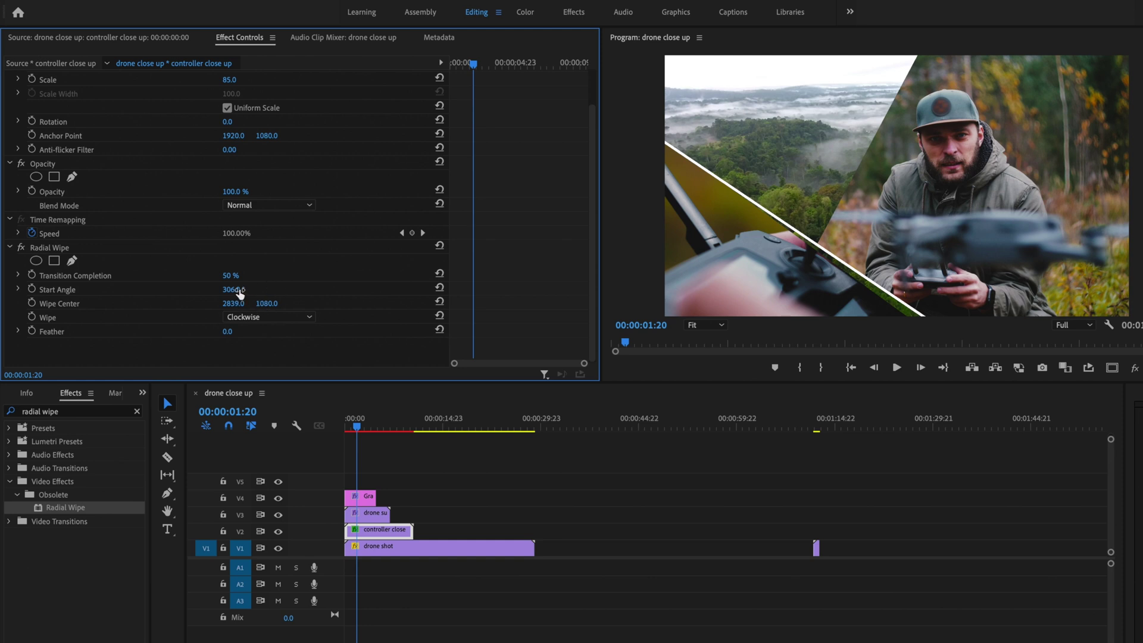
pyautogui.moveTo(231, 289)
pyautogui.mouseDown()
pyautogui.moveTo(298, 303)
pyautogui.moveTo(226, 289)
pyautogui.mouseUp()
pyautogui.click(466, 469)
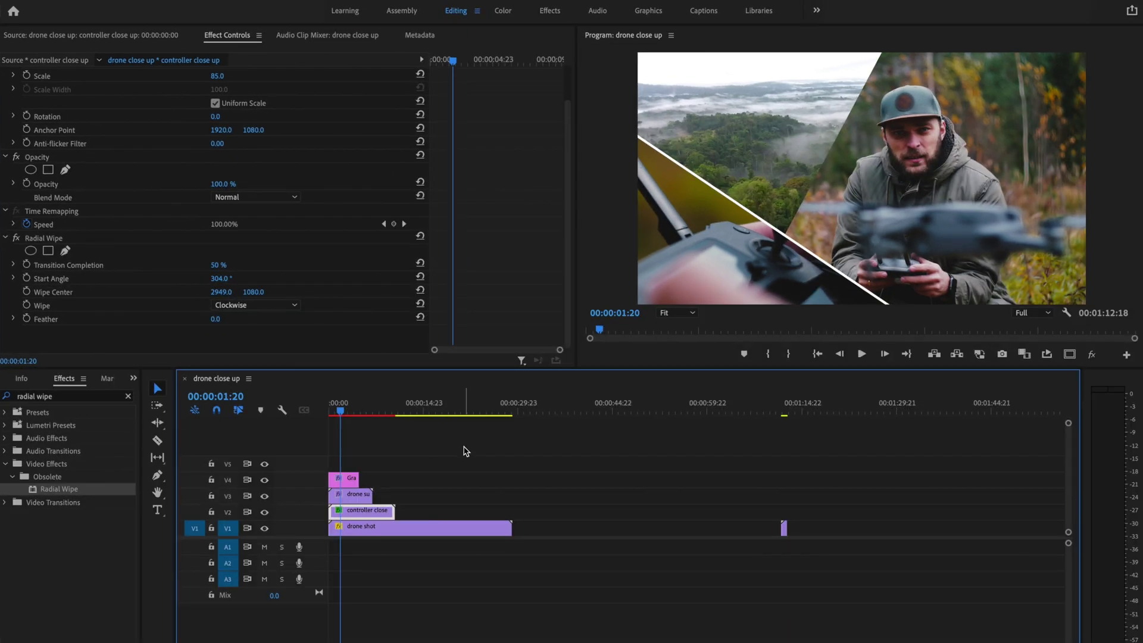
# Draw a second Pen tool line along the edge between the drone shot and drone subject, ending at the first divider
pyautogui.click(157, 474)
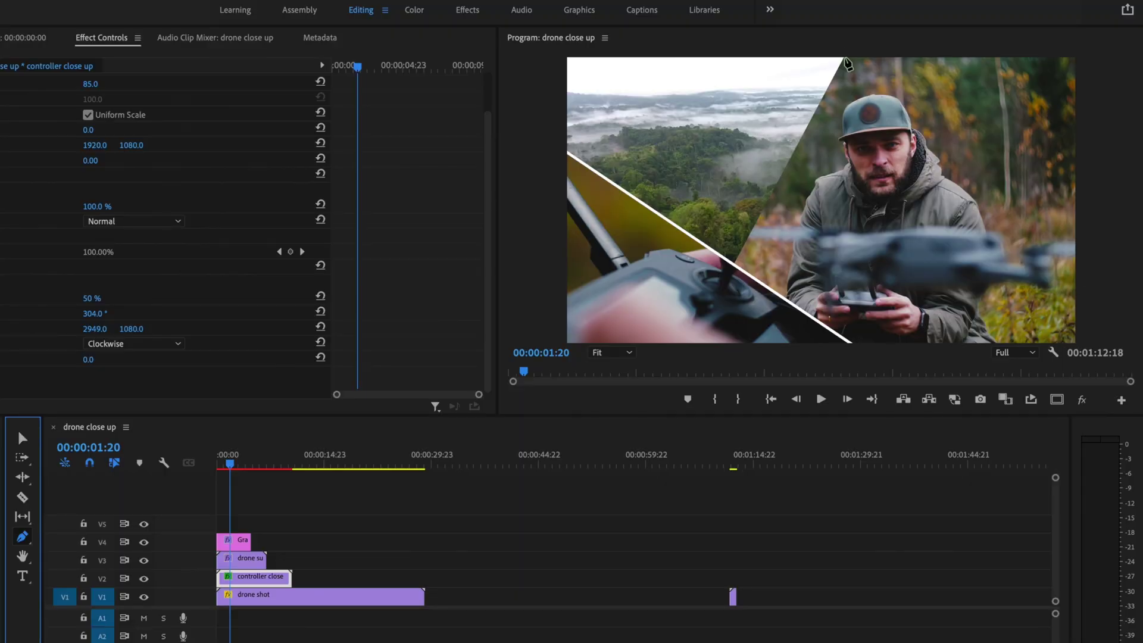
pyautogui.click(844, 60)
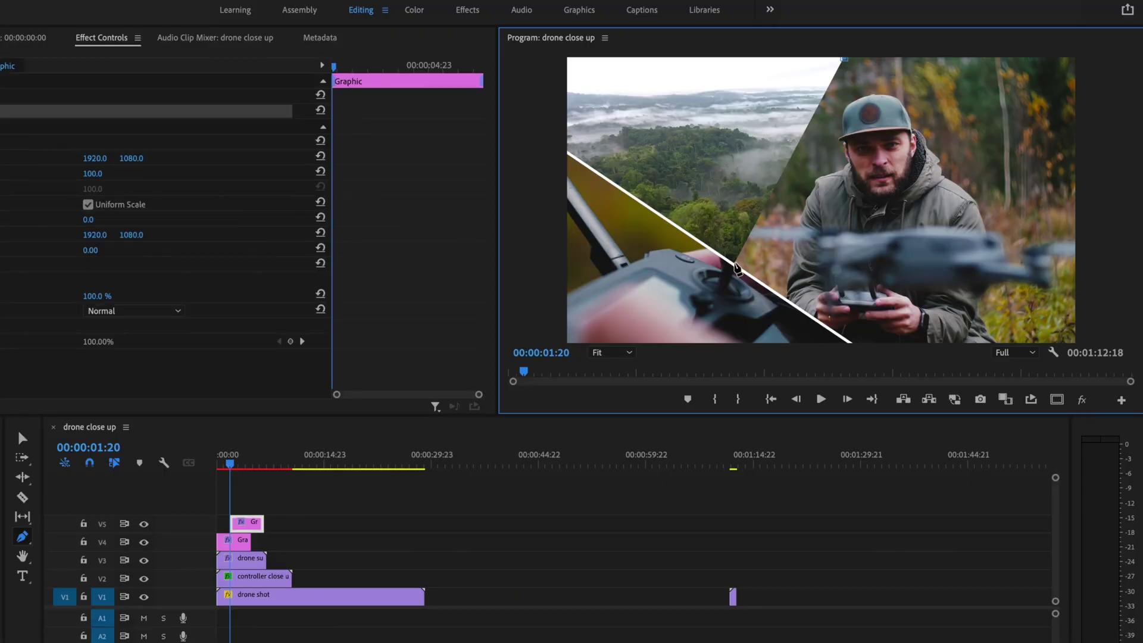
pyautogui.click(733, 263)
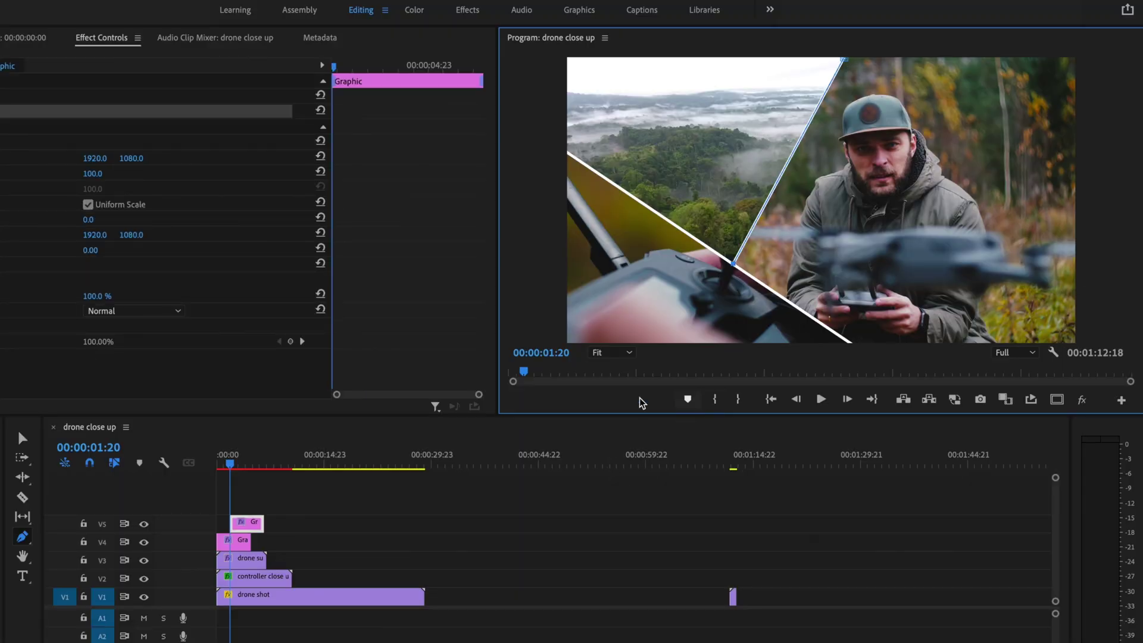
# Extend the second divider's upper end past the frame's top edge and nudge its lower end onto the first divider
pyautogui.click(613, 353)
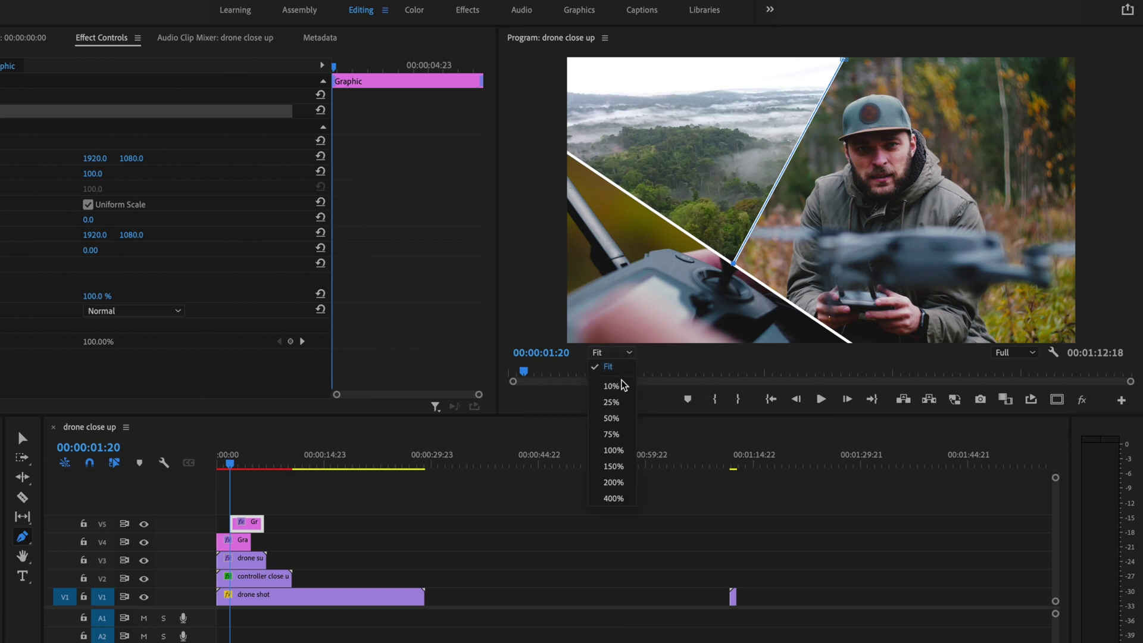
pyautogui.click(619, 466)
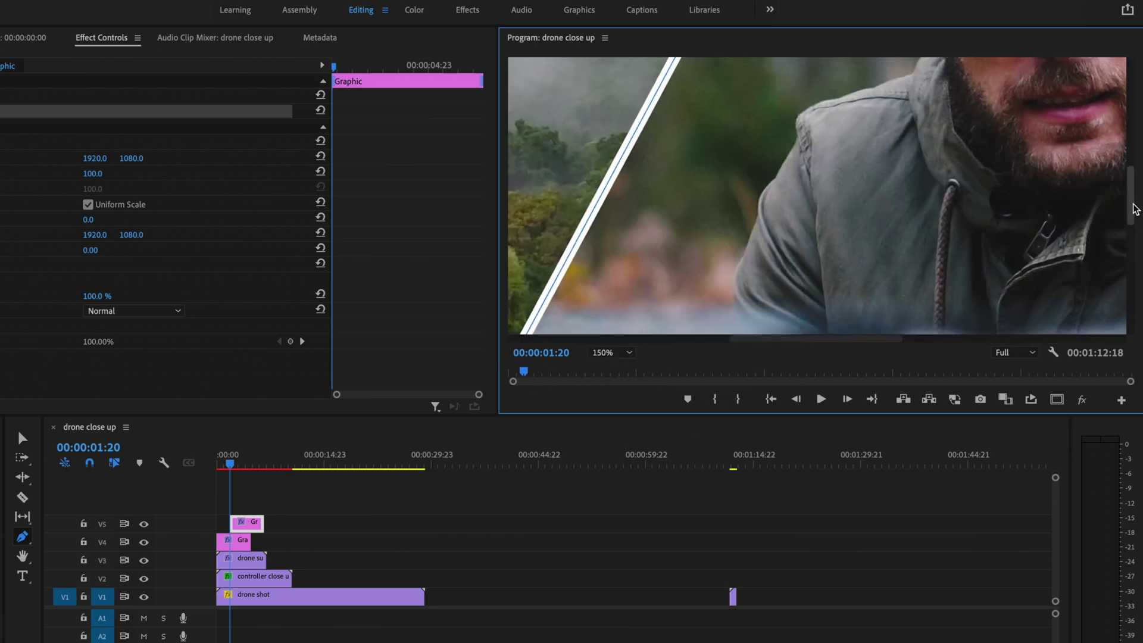
pyautogui.moveTo(1131, 208); pyautogui.dragTo(1131, 113)
pyautogui.moveTo(864, 338); pyautogui.dragTo(933, 339)
pyautogui.moveTo(1131, 101); pyautogui.dragTo(1131, 87)
pyautogui.moveTo(650, 113); pyautogui.dragTo(656, 81)
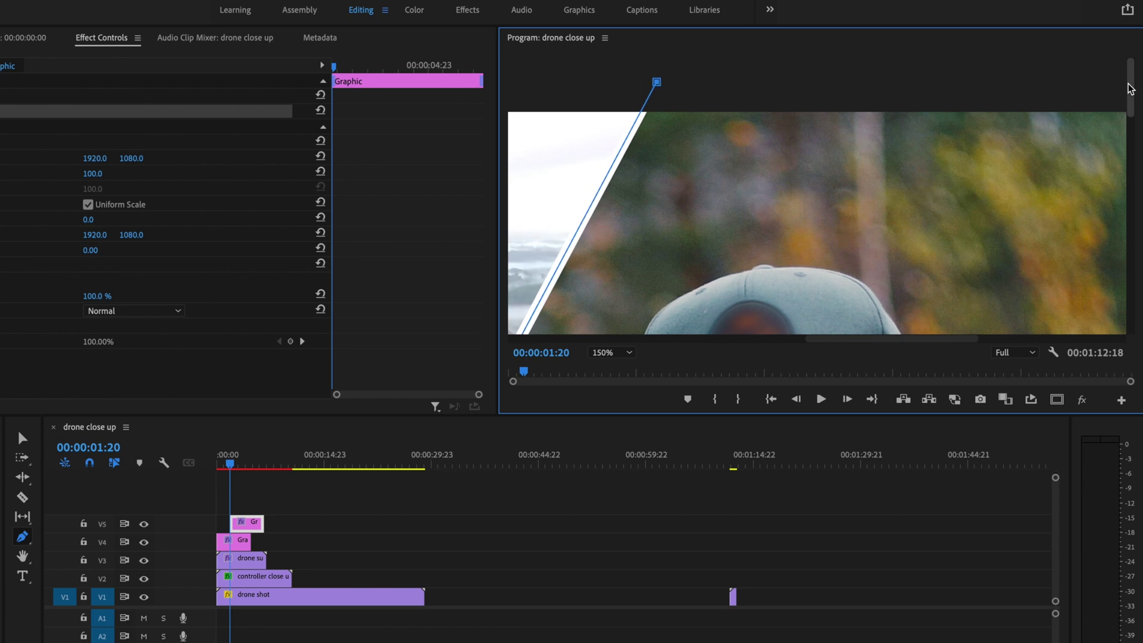
pyautogui.moveTo(1130, 87); pyautogui.dragTo(1130, 238)
pyautogui.moveTo(892, 338); pyautogui.dragTo(720, 339)
pyautogui.moveTo(797, 258); pyautogui.dragTo(794, 261)
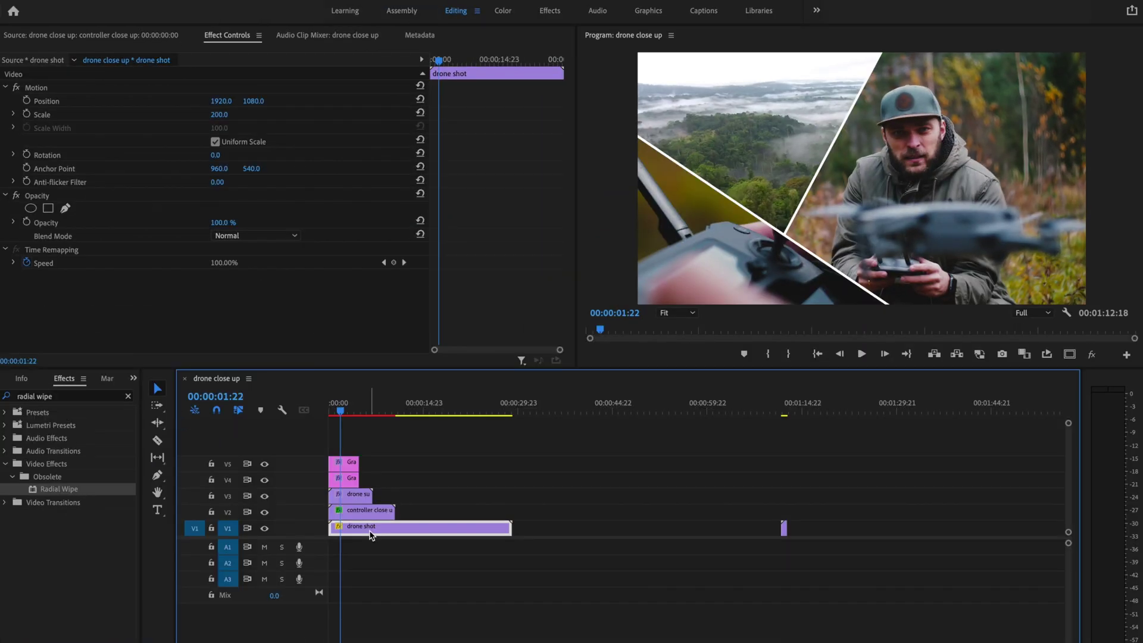
# Scale the drone shot clip to 144, position it at 1141, 782, and return the playhead to the sequence start
pyautogui.moveTo(217, 116); pyautogui.dragTo(184, 116)
pyautogui.moveTo(221, 101); pyautogui.dragTo(0, 101)
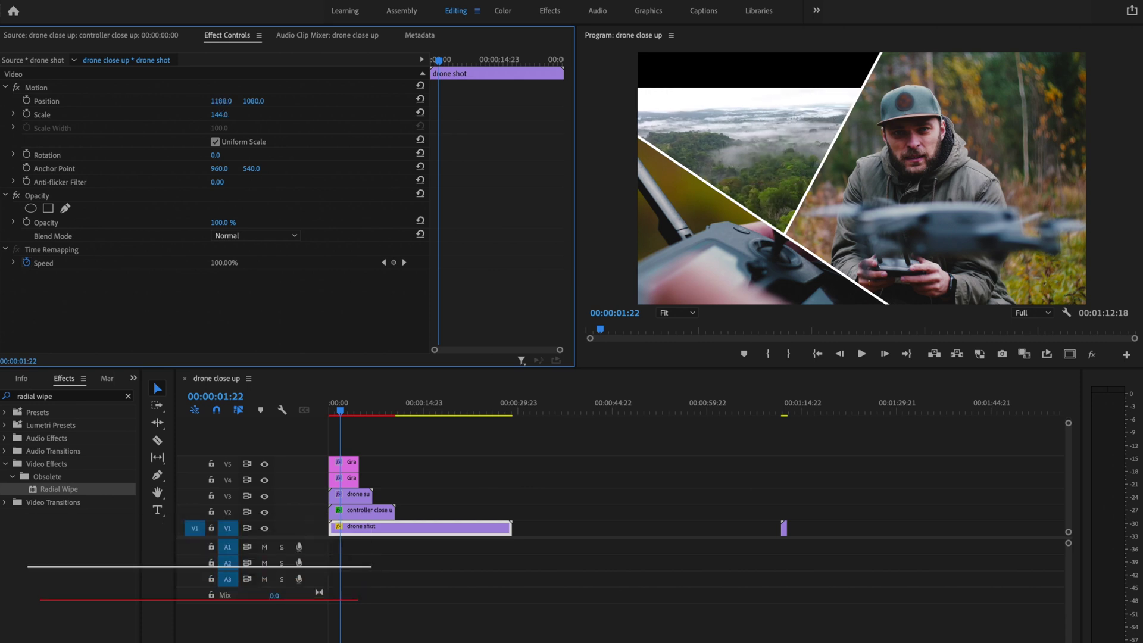
pyautogui.moveTo(265, 102); pyautogui.dragTo(220, 102)
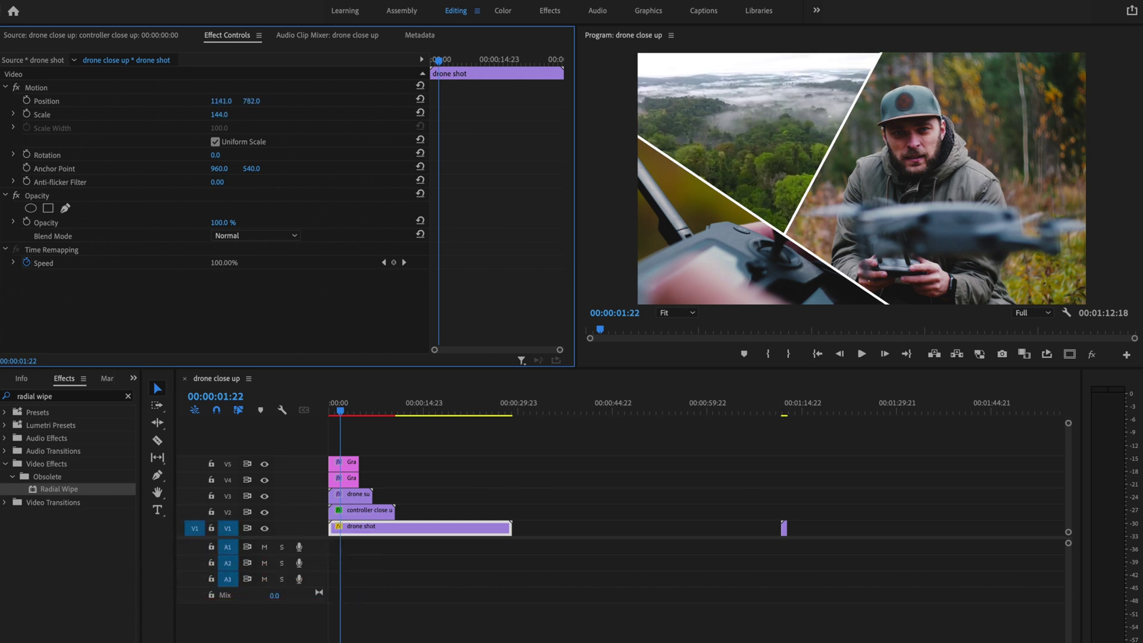
pyautogui.click(817, 354)
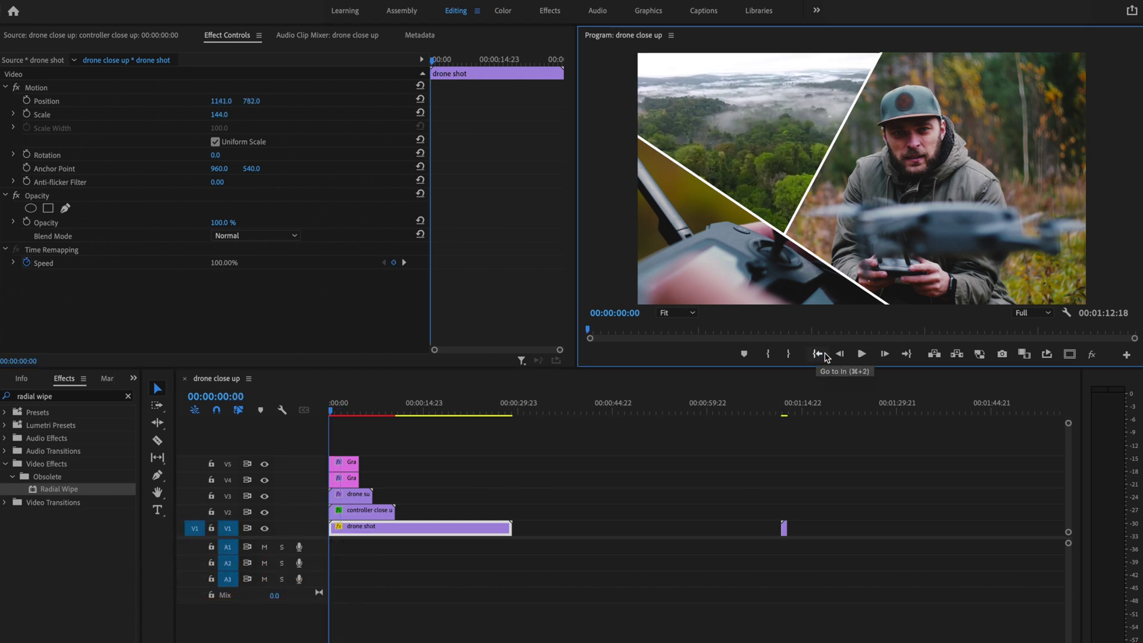